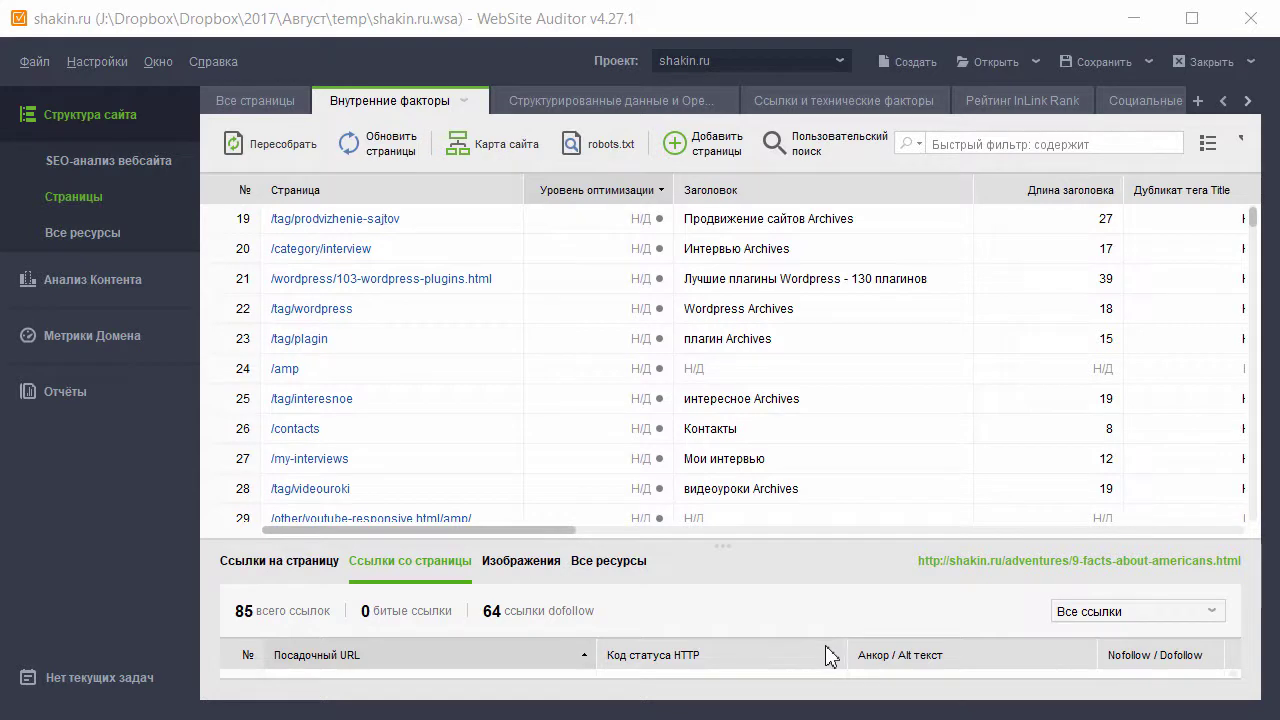
Re-analyze the content of /wordpress/103-wordpress-plugins.html for the keyword "плагины wordpress" with Yandex.ru, and check the running task's progress.
left_click(790, 278)
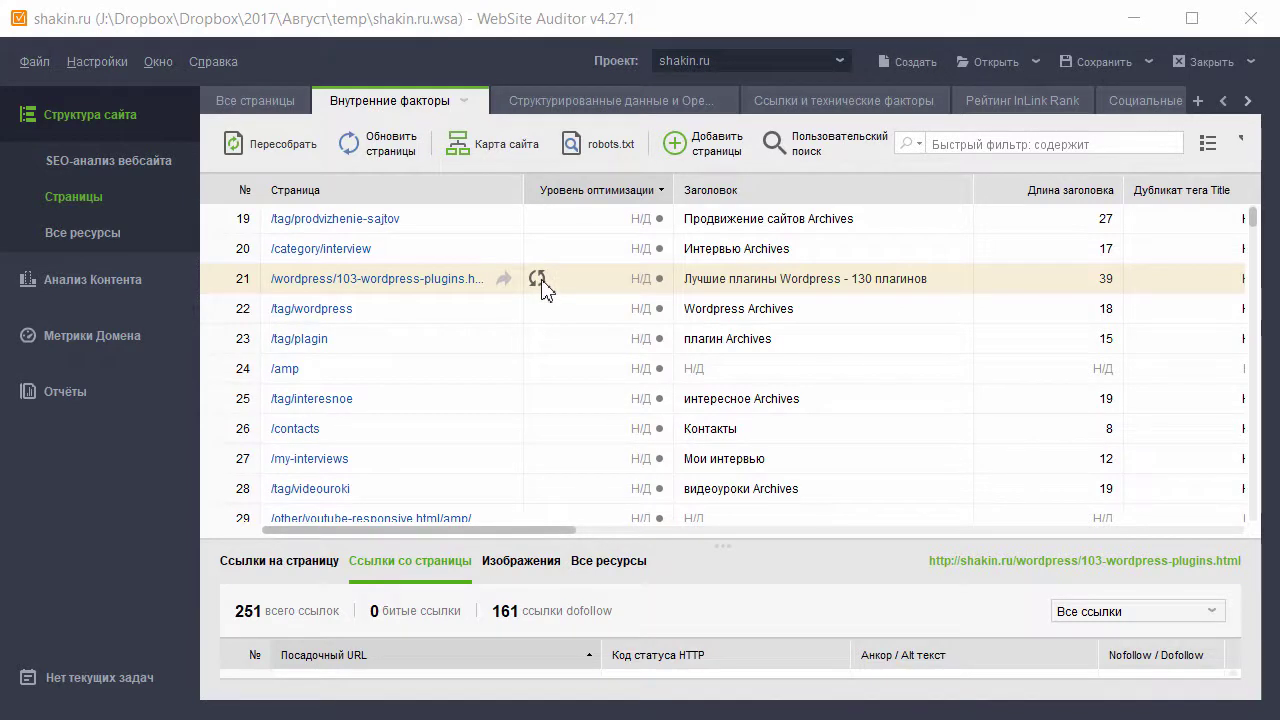
left_click(538, 280)
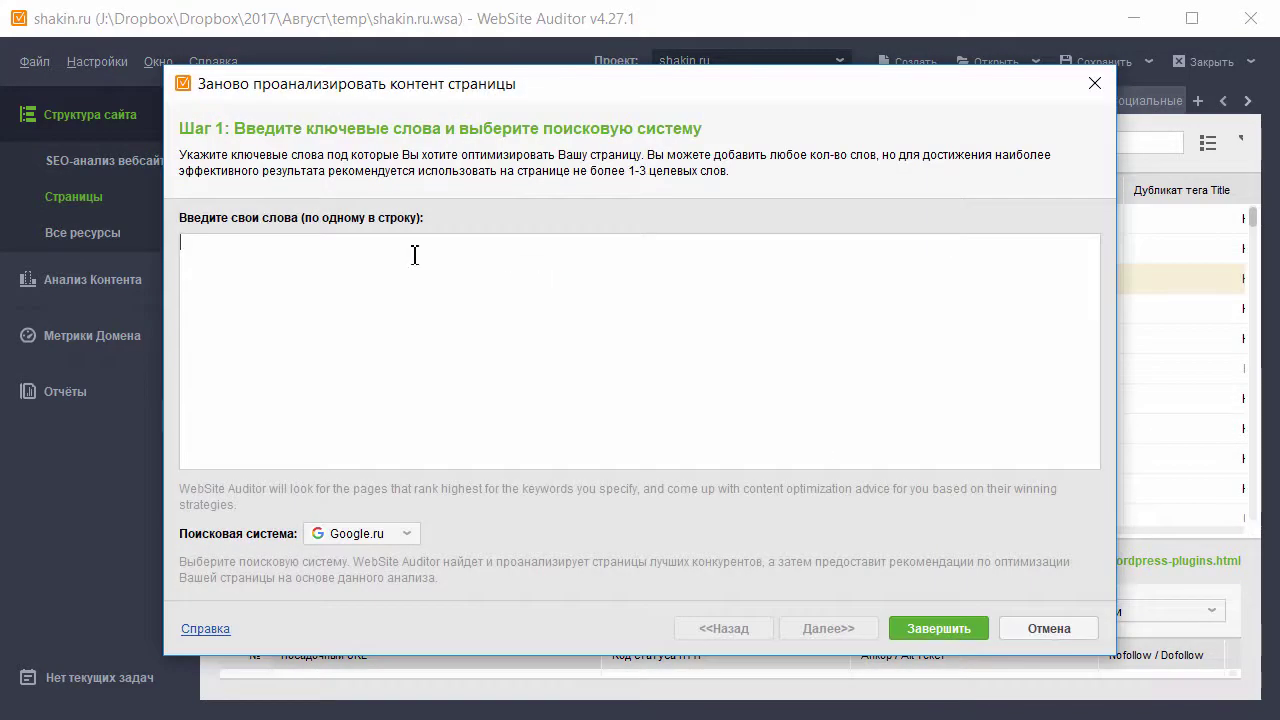
type("плагины wordpress")
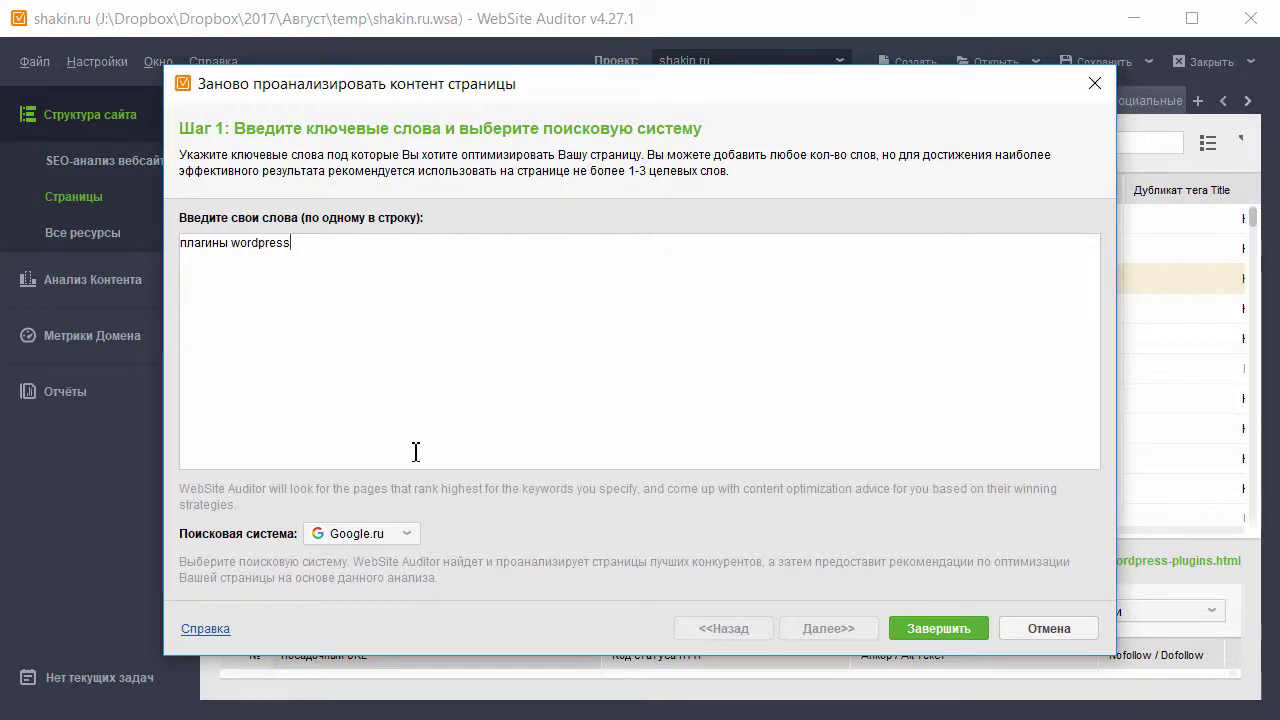
left_click(410, 540)
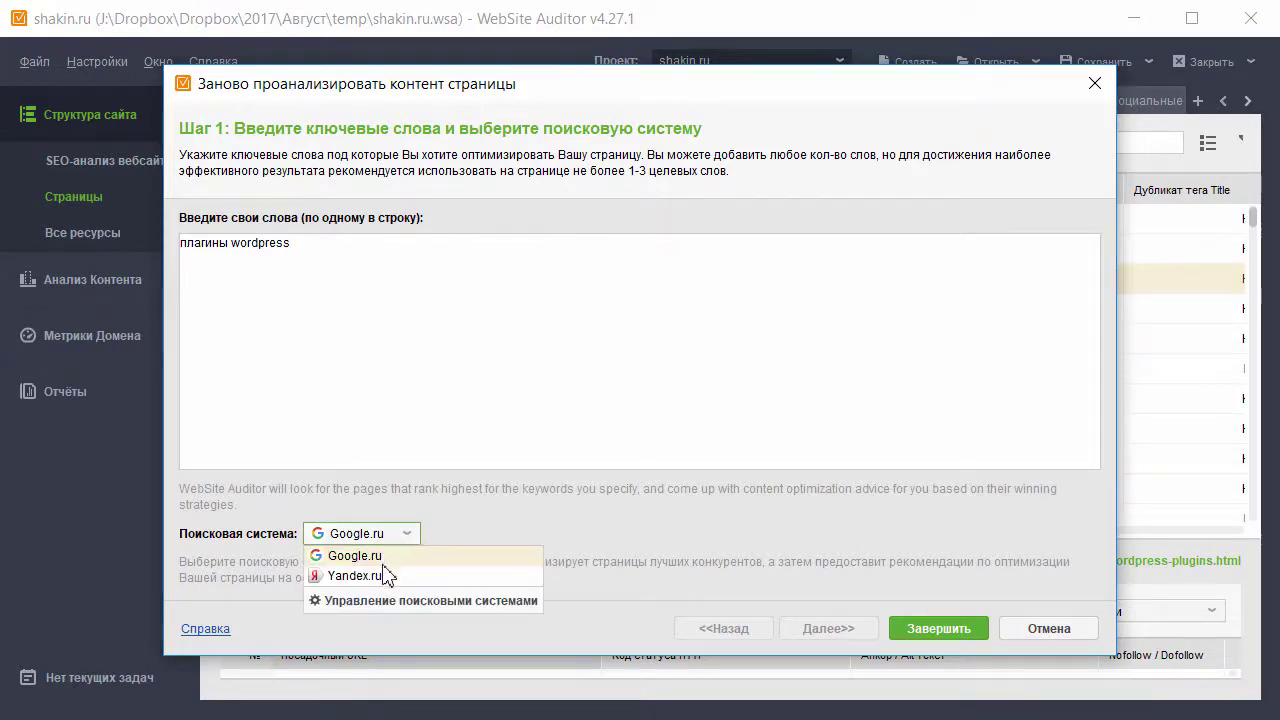
left_click(392, 572)
left_click(936, 628)
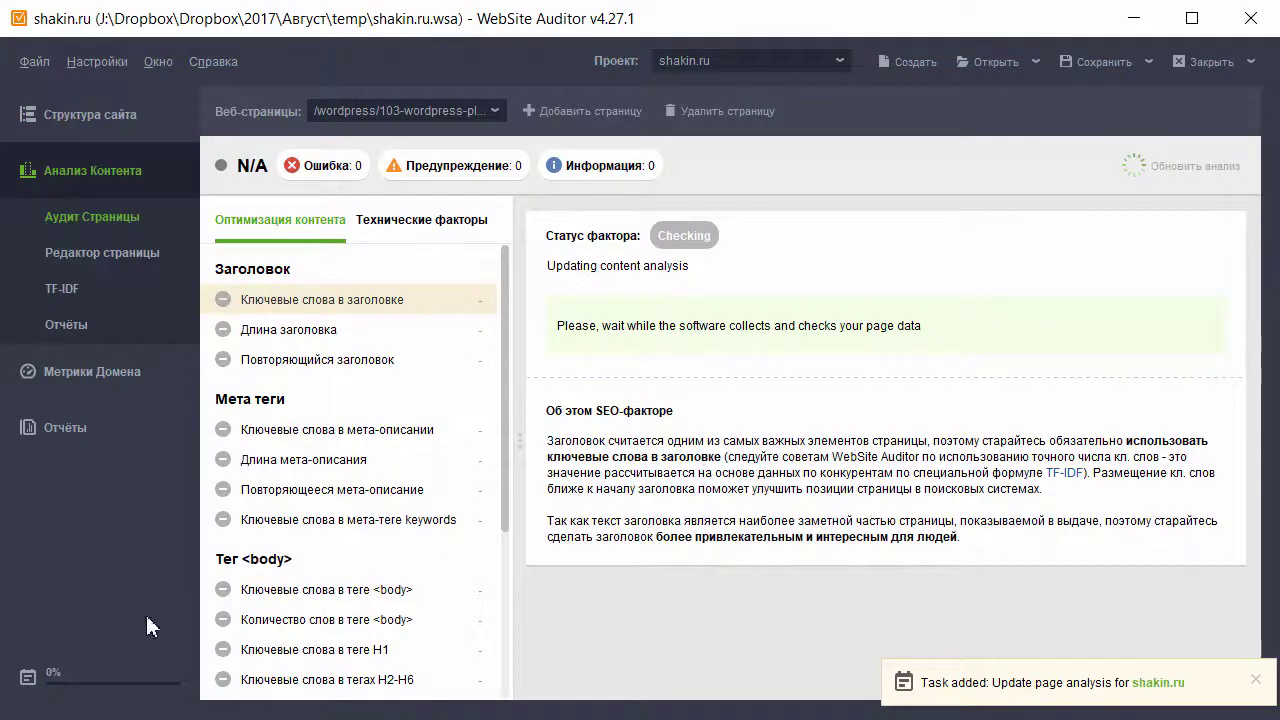
left_click(72, 688)
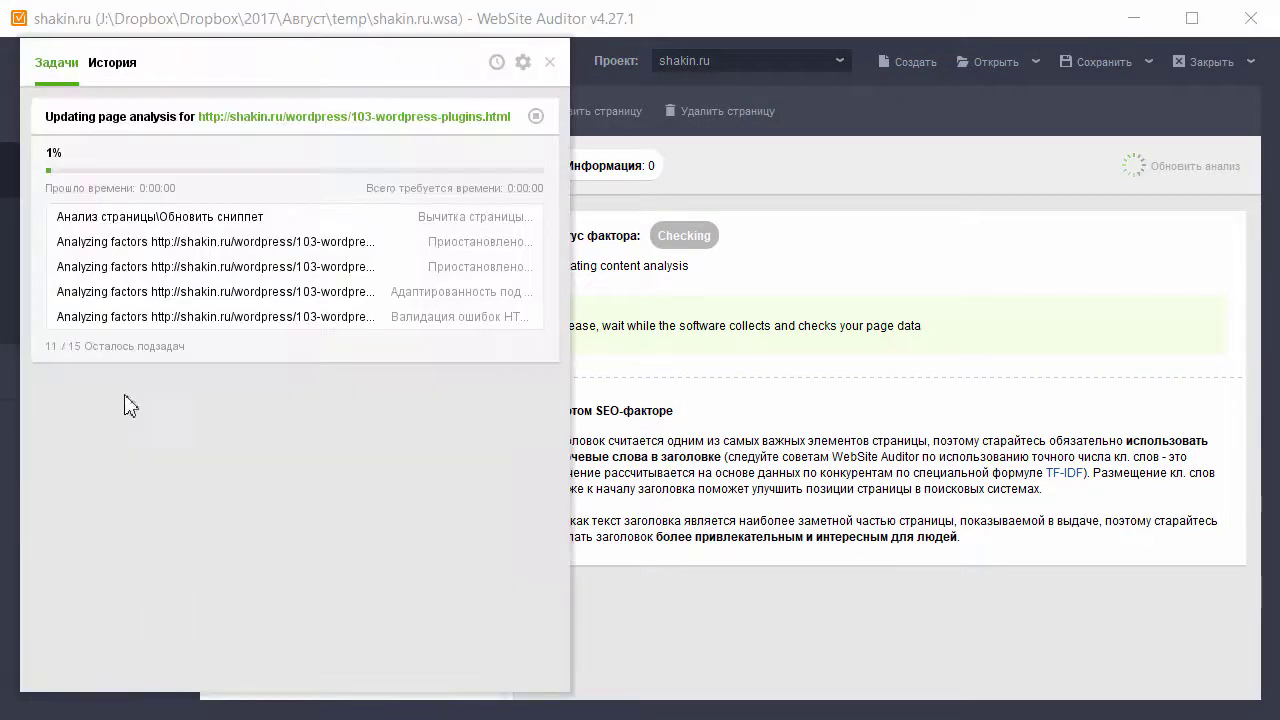
left_click(549, 62)
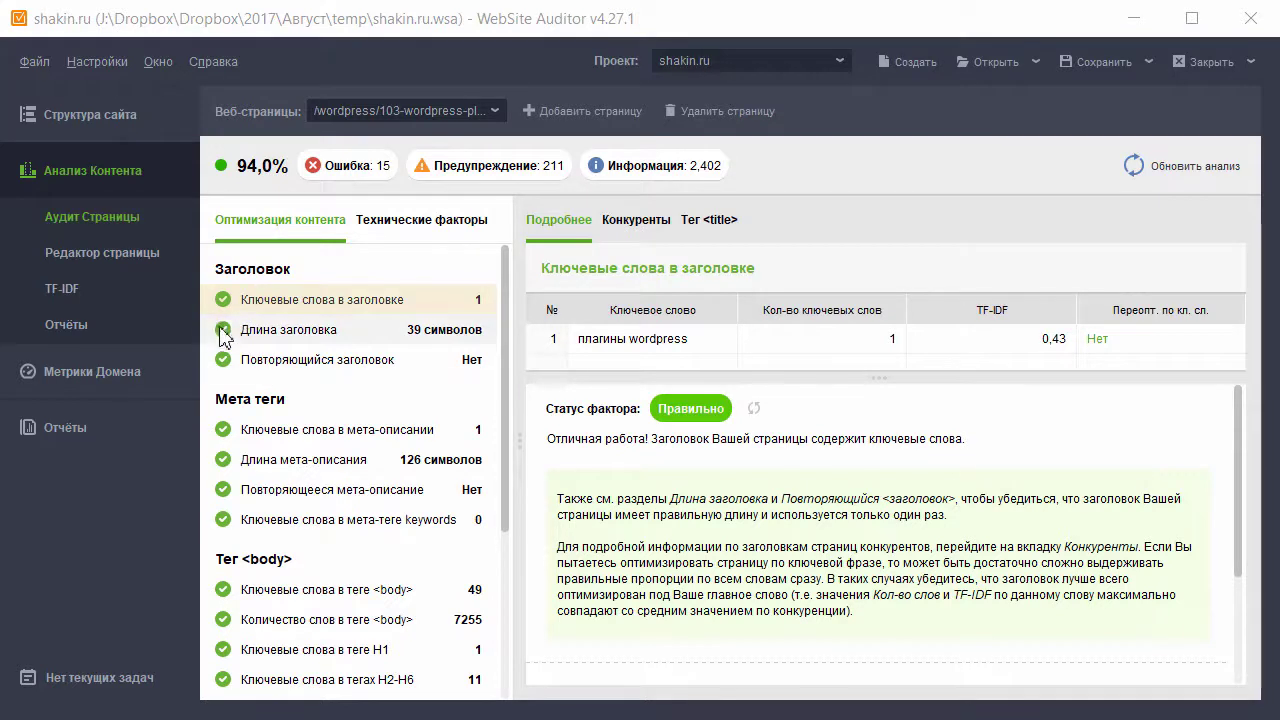
Review the page's content optimization factors, including the details of the empty Alt descriptions factor (Пустые Alt-описания).
scroll(252, 490, "down", 4)
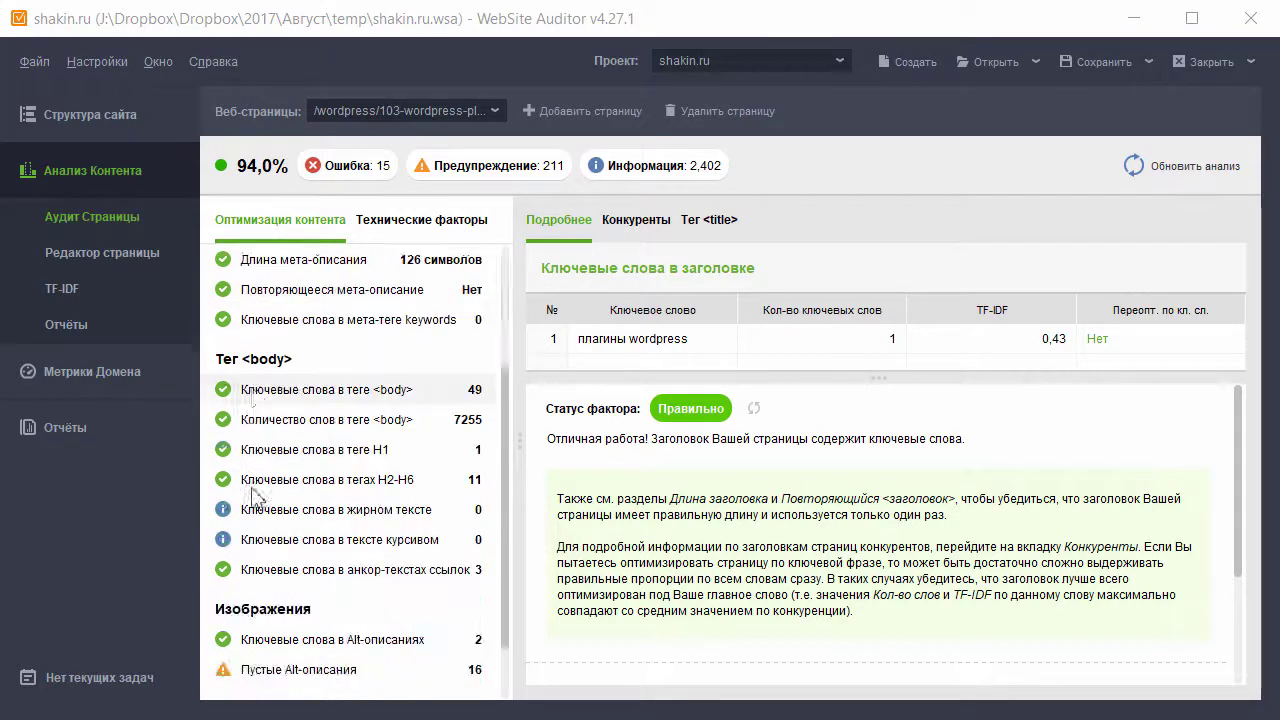
scroll(252, 490, "down", 2)
scroll(277, 490, "up", 6)
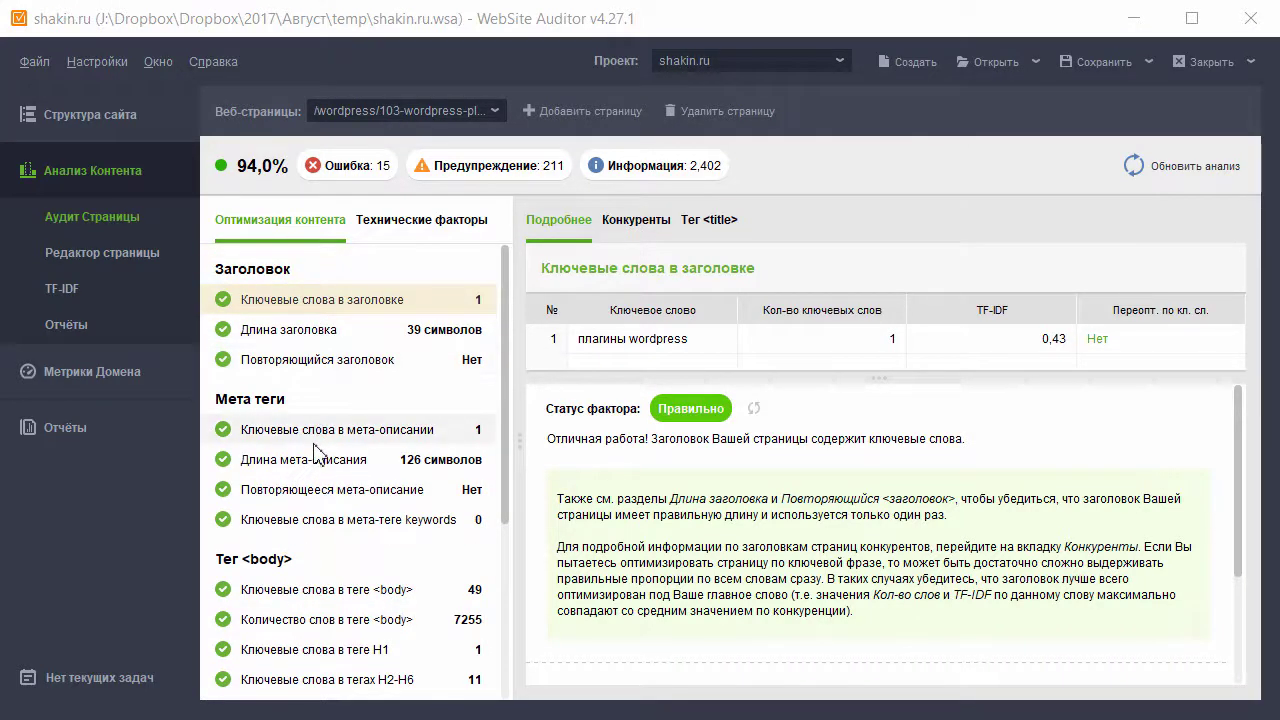
scroll(314, 452, "down", 6)
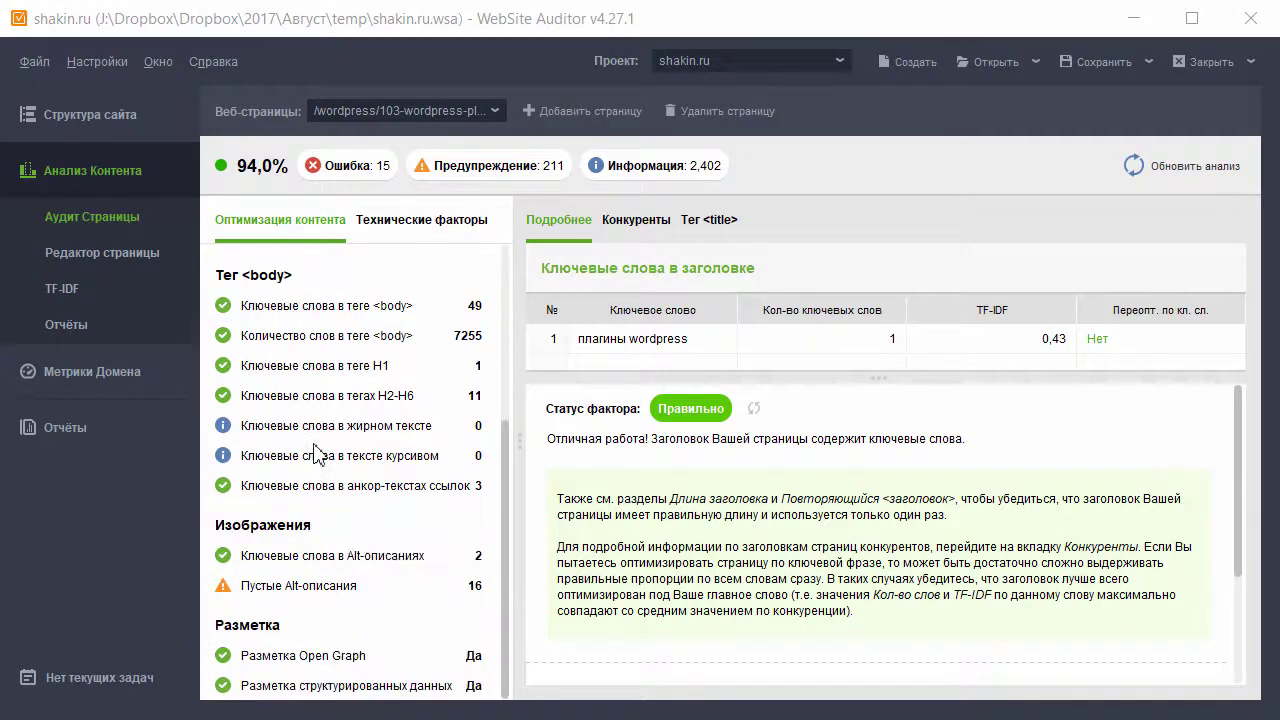
left_click(360, 586)
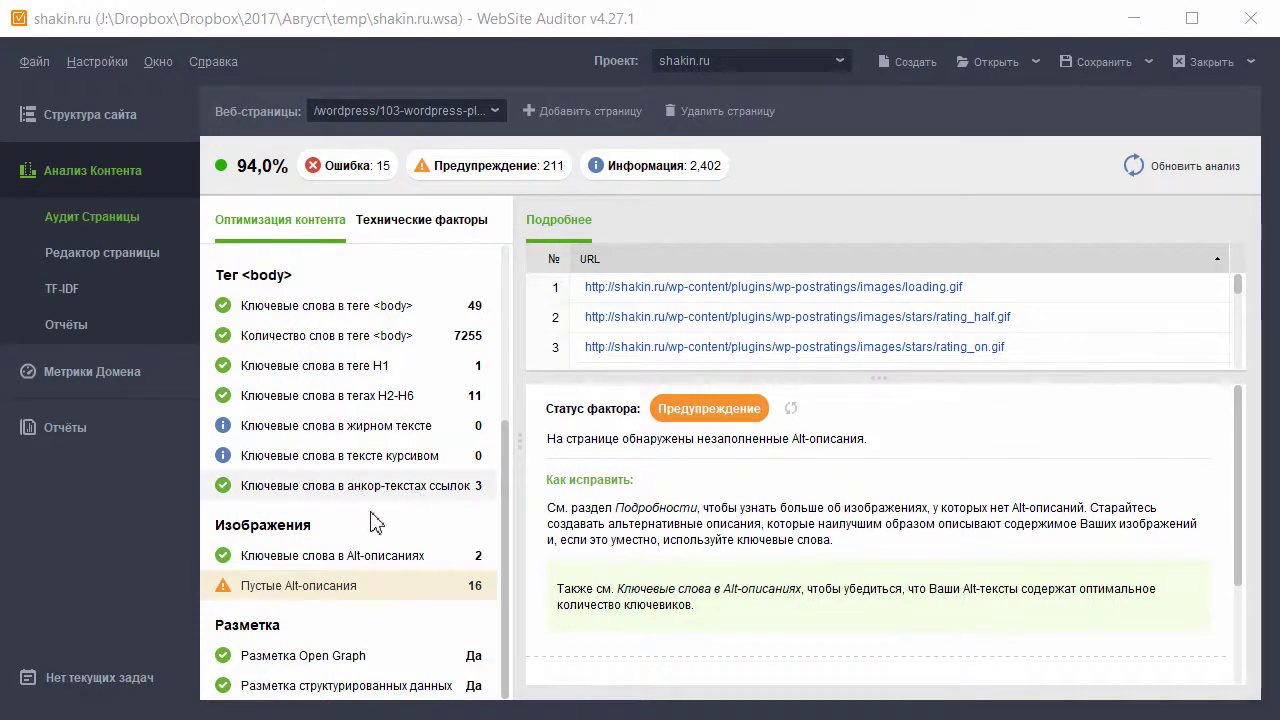
scroll(370, 526, "up", 1)
scroll(368, 520, "up", 3)
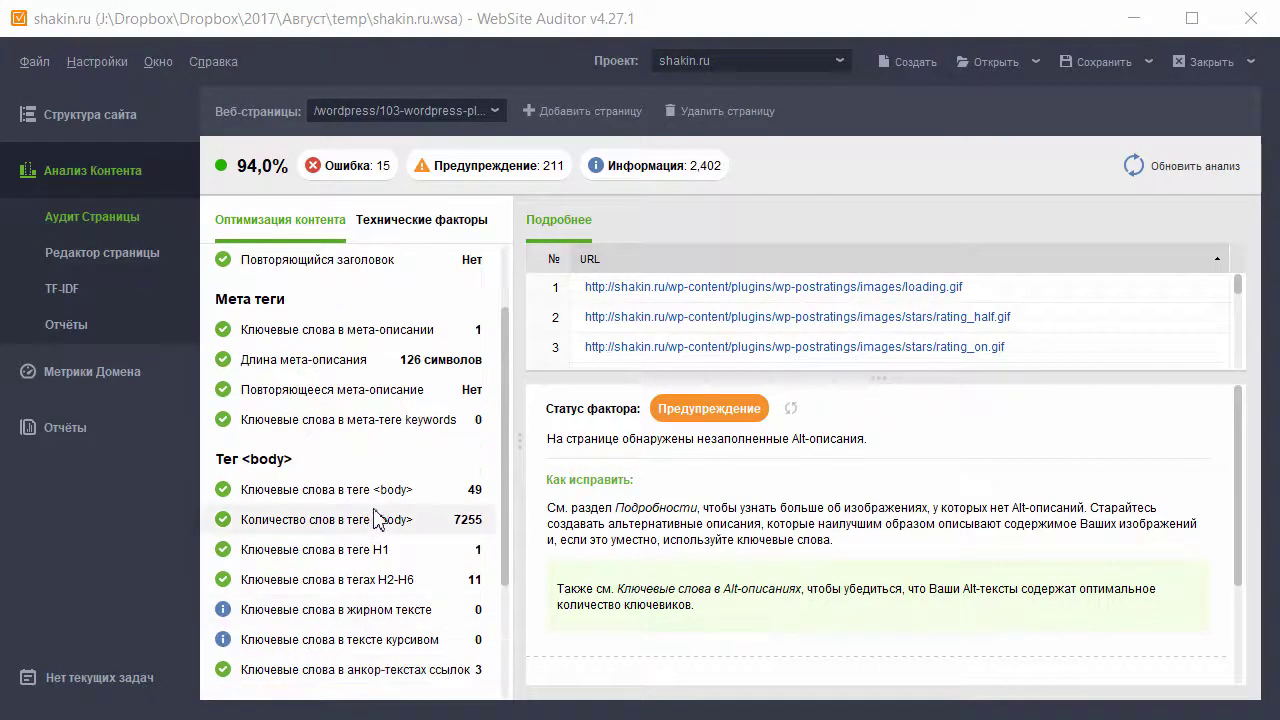
Review the page's technical factors, including the details of the render-blocking JavaScript/CSS elements factor.
left_click(415, 224)
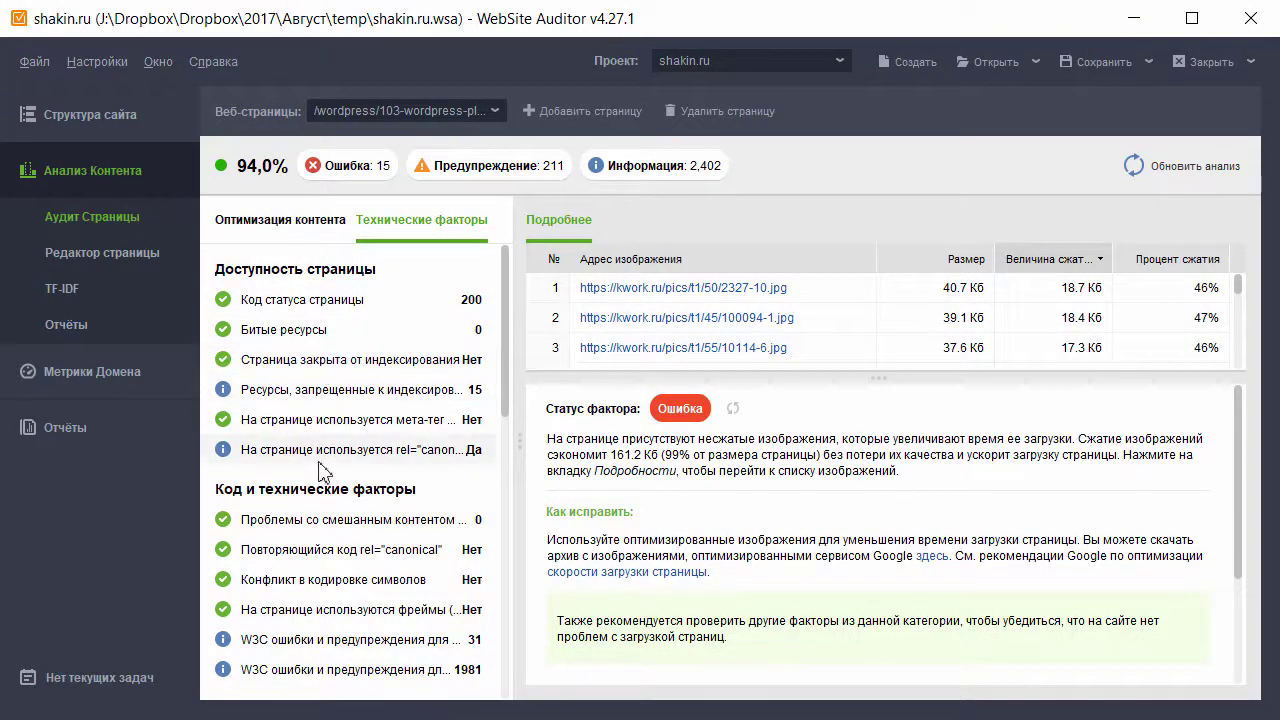
scroll(320, 497, "down", 3)
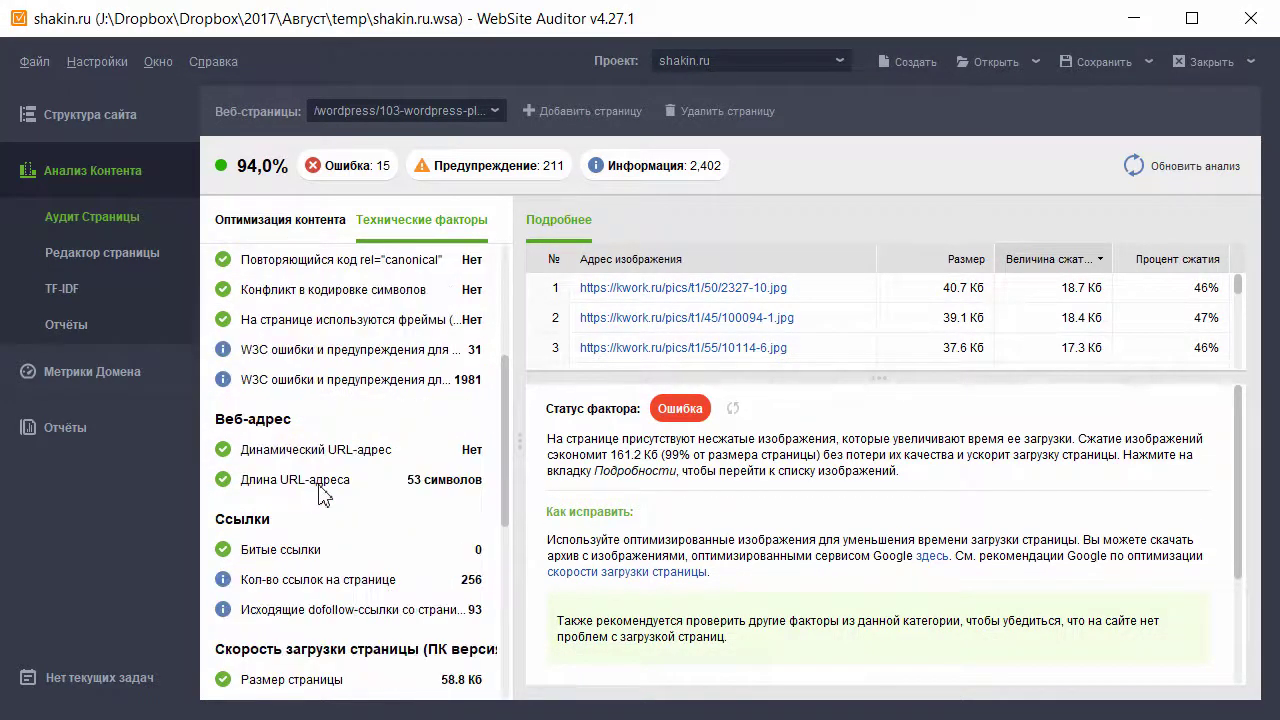
scroll(323, 497, "down", 1)
scroll(323, 497, "down", 1)
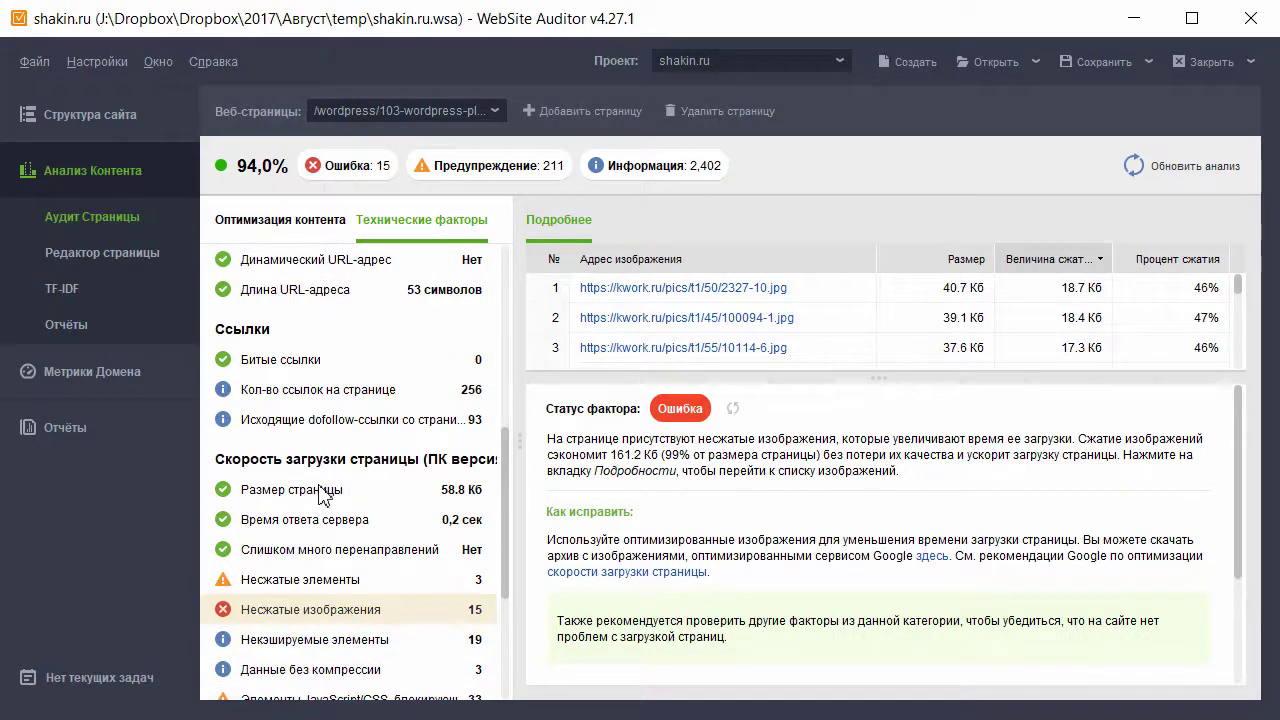
scroll(320, 497, "down", 1)
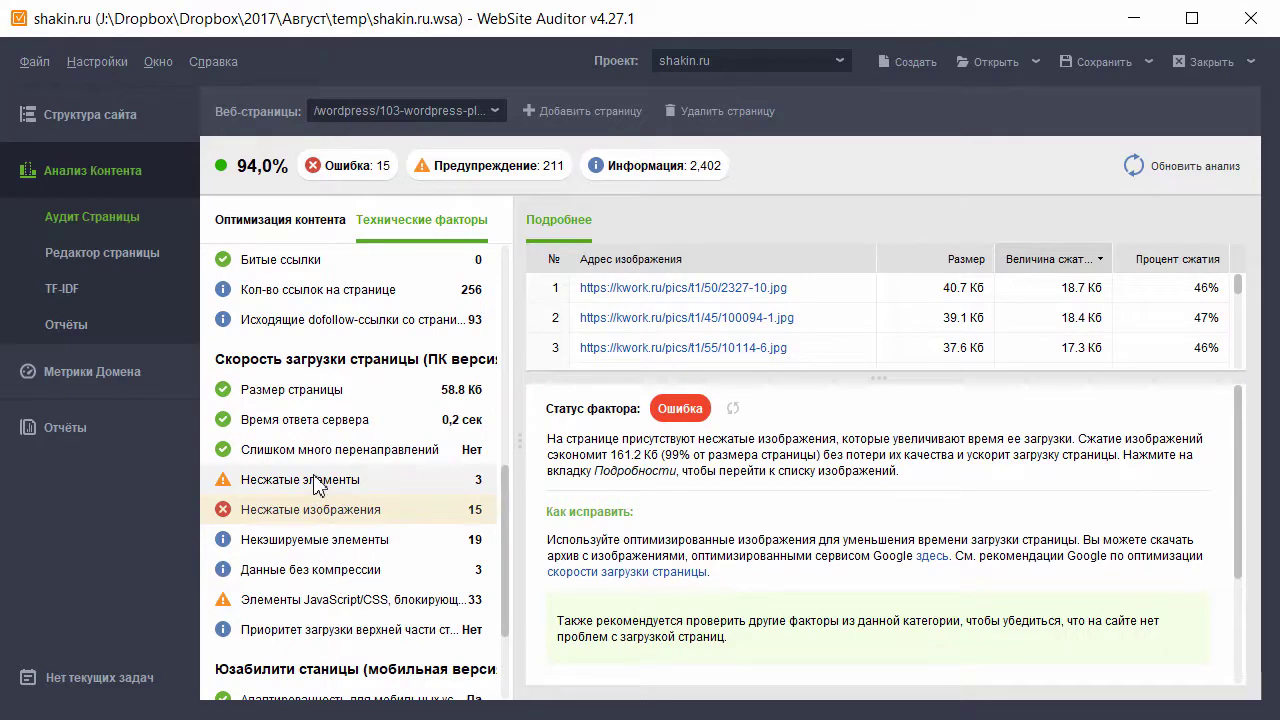
left_click(336, 604)
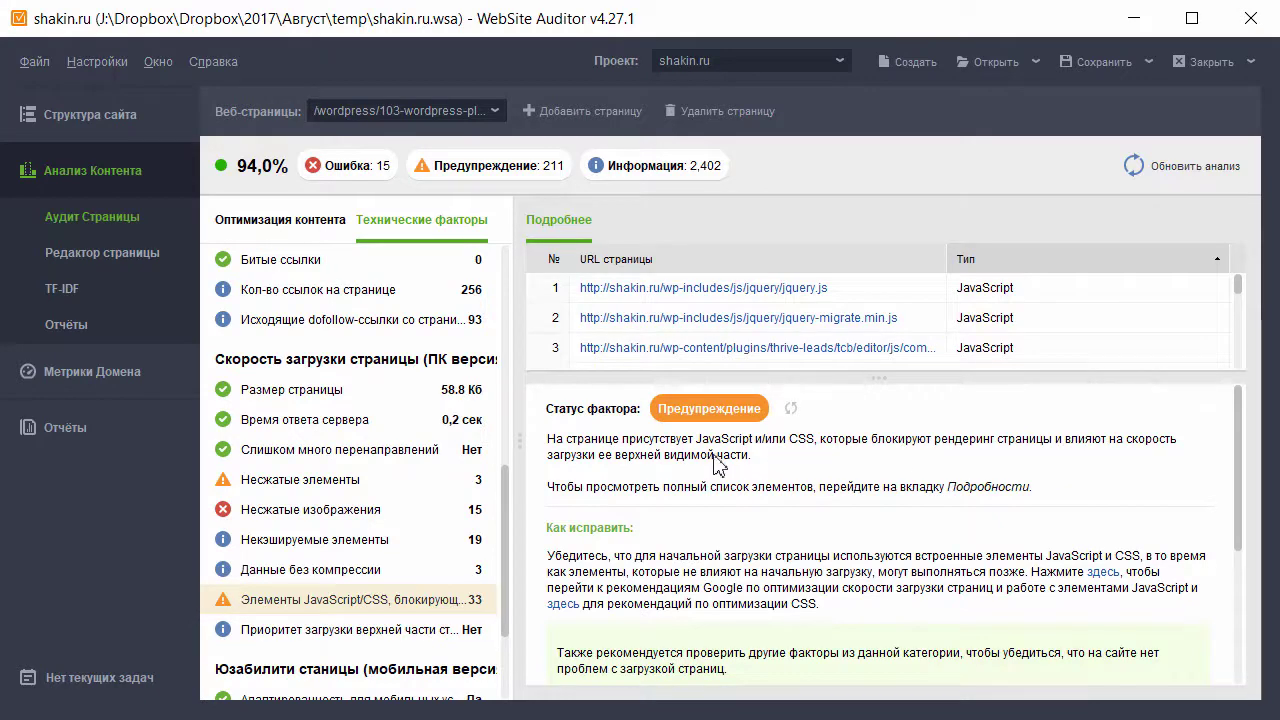
scroll(440, 450, "up", 3)
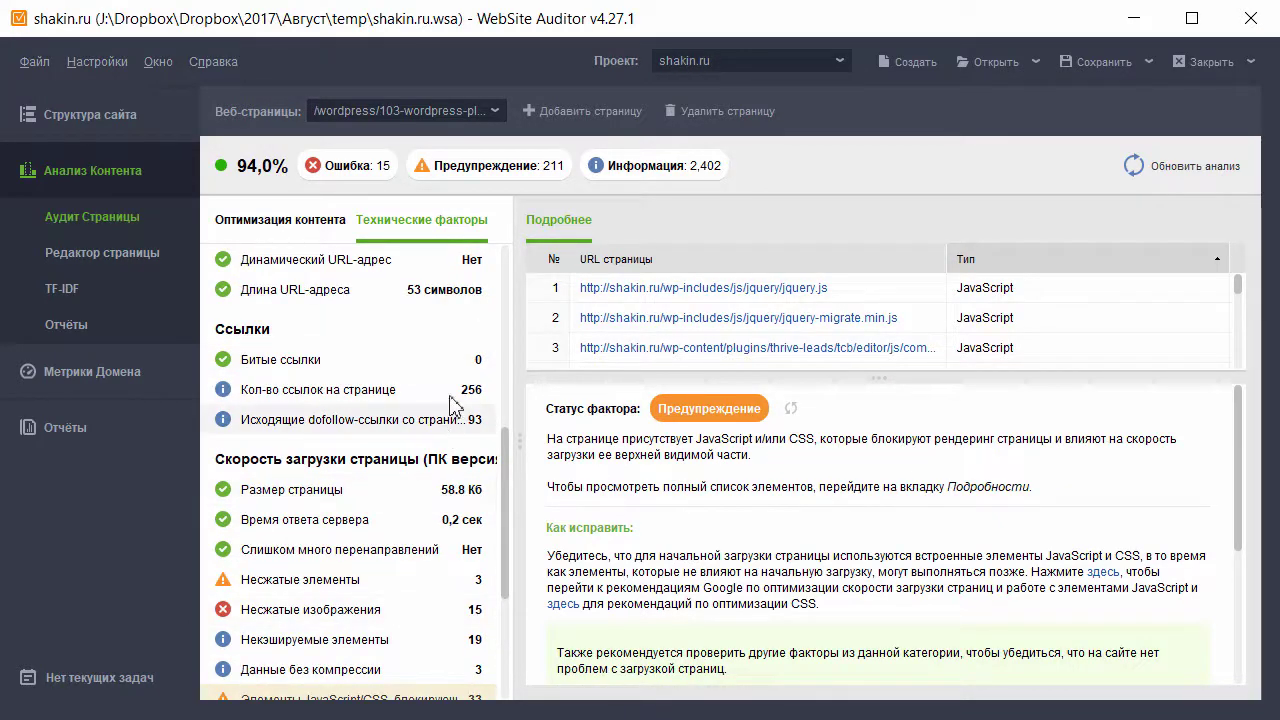
Return to the content optimization factors and look through the whole list once more.
left_click(285, 222)
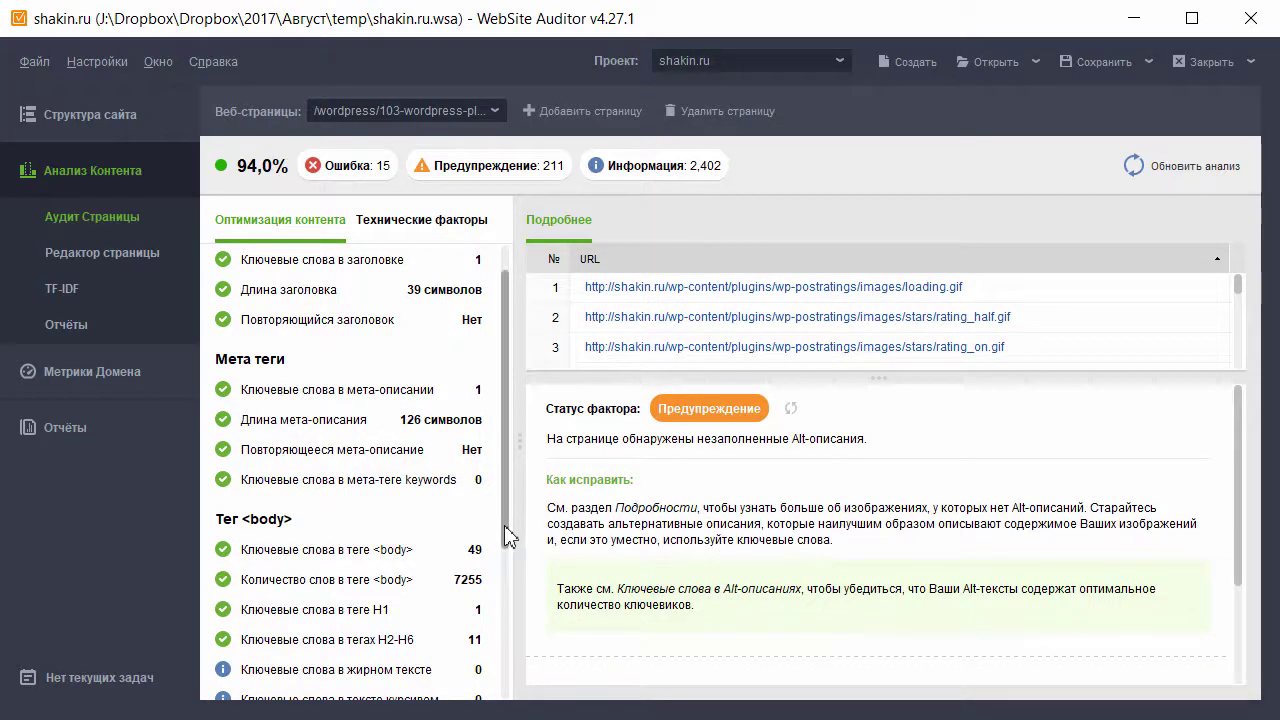
left_click_drag(505, 537, 505, 714)
left_click_drag(508, 663, 497, 451)
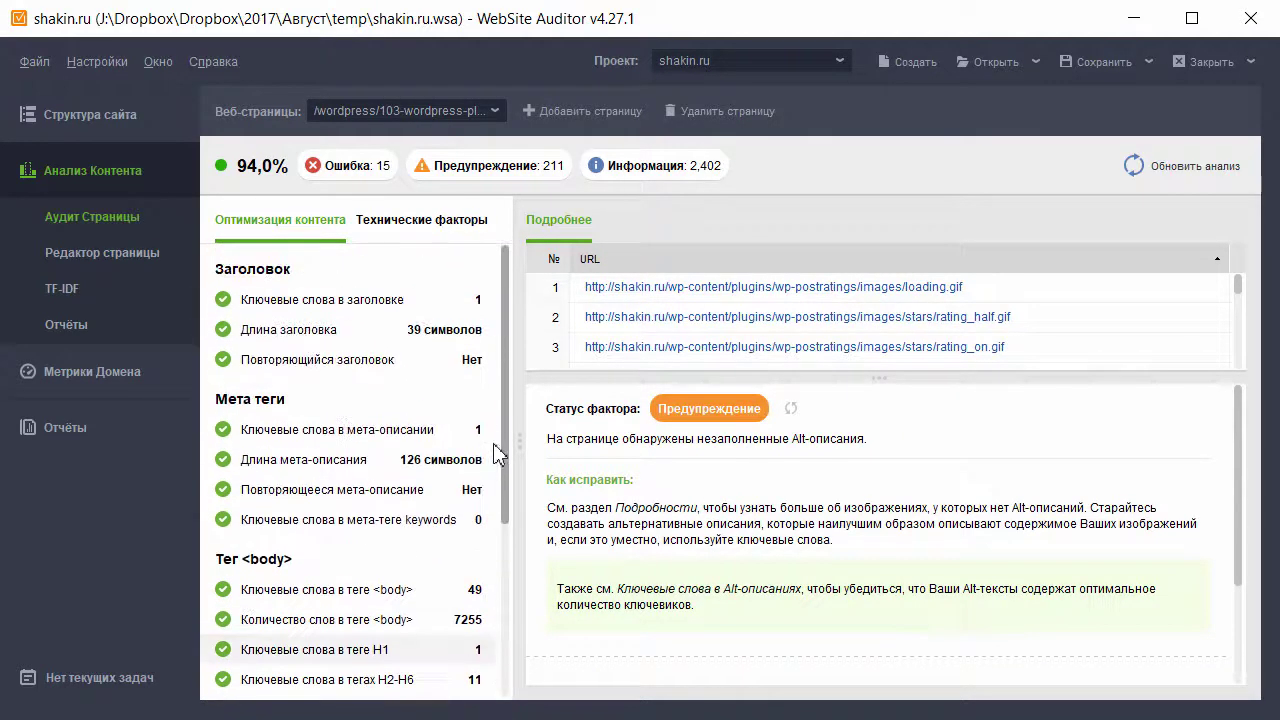
Return to the site structure's page list and view the project rebuild wizard with expert options, leaving it without rebuilding.
left_click(97, 111)
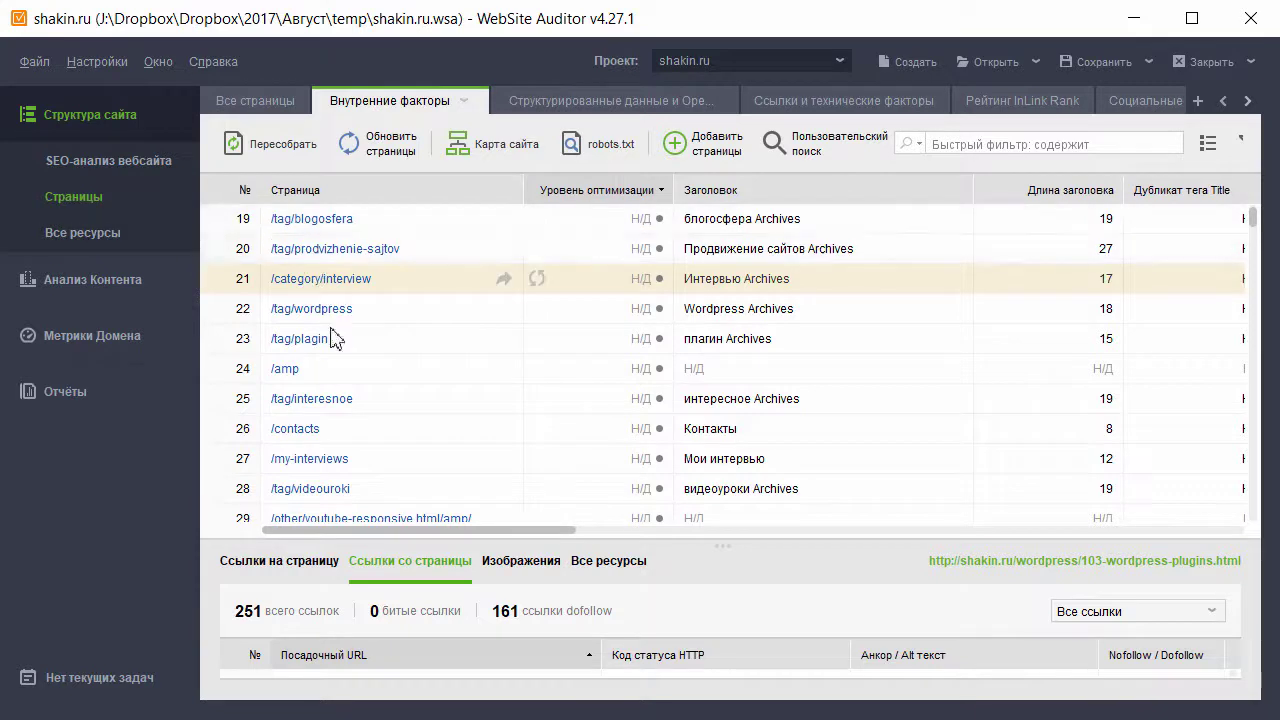
left_click(268, 150)
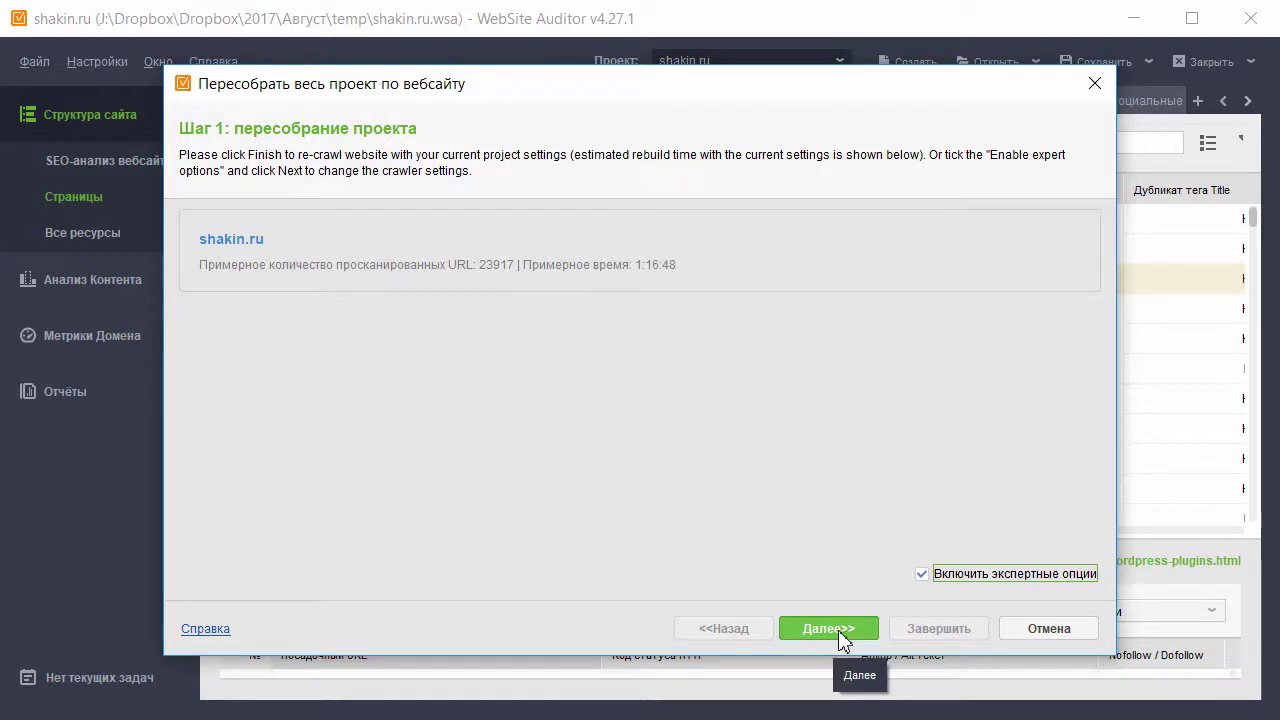
left_click(1048, 628)
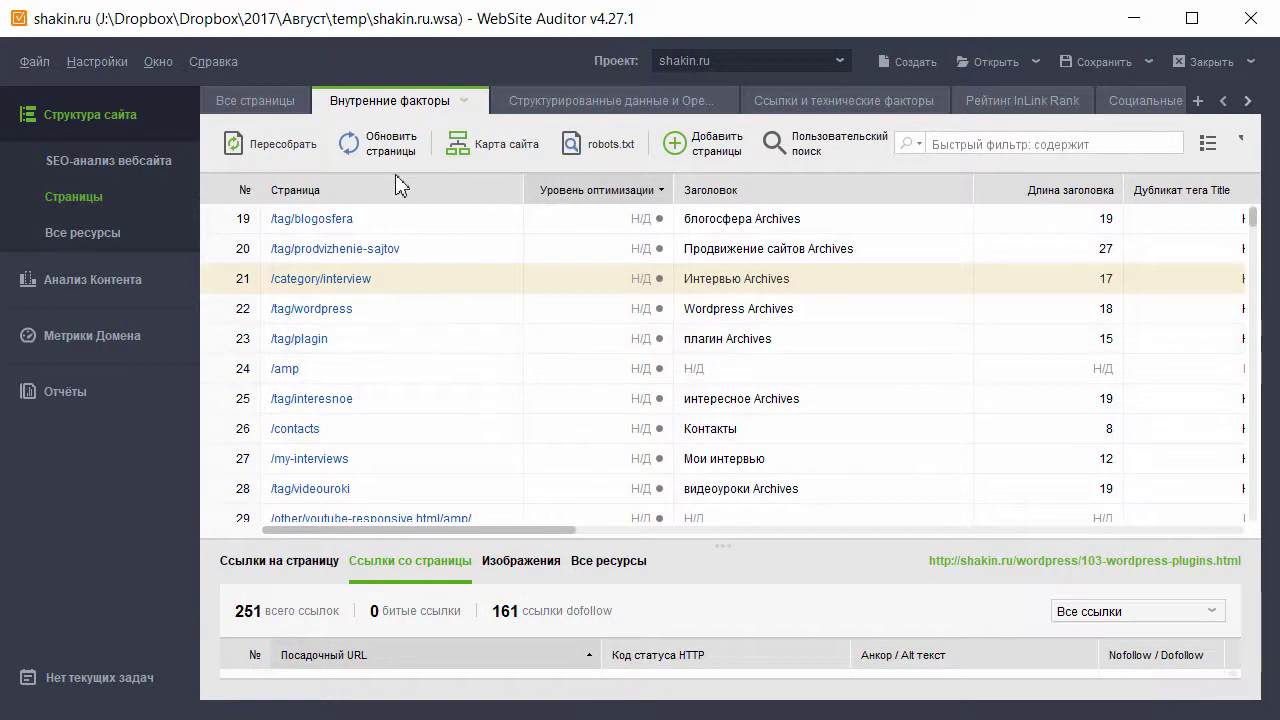
Start a data update for the pages /tag/prodvizhenie-sajtov, /category/interview, /tag/wordpress, /tag/plagin and /tag/interesnoe.
left_click(362, 258, "ctrl")
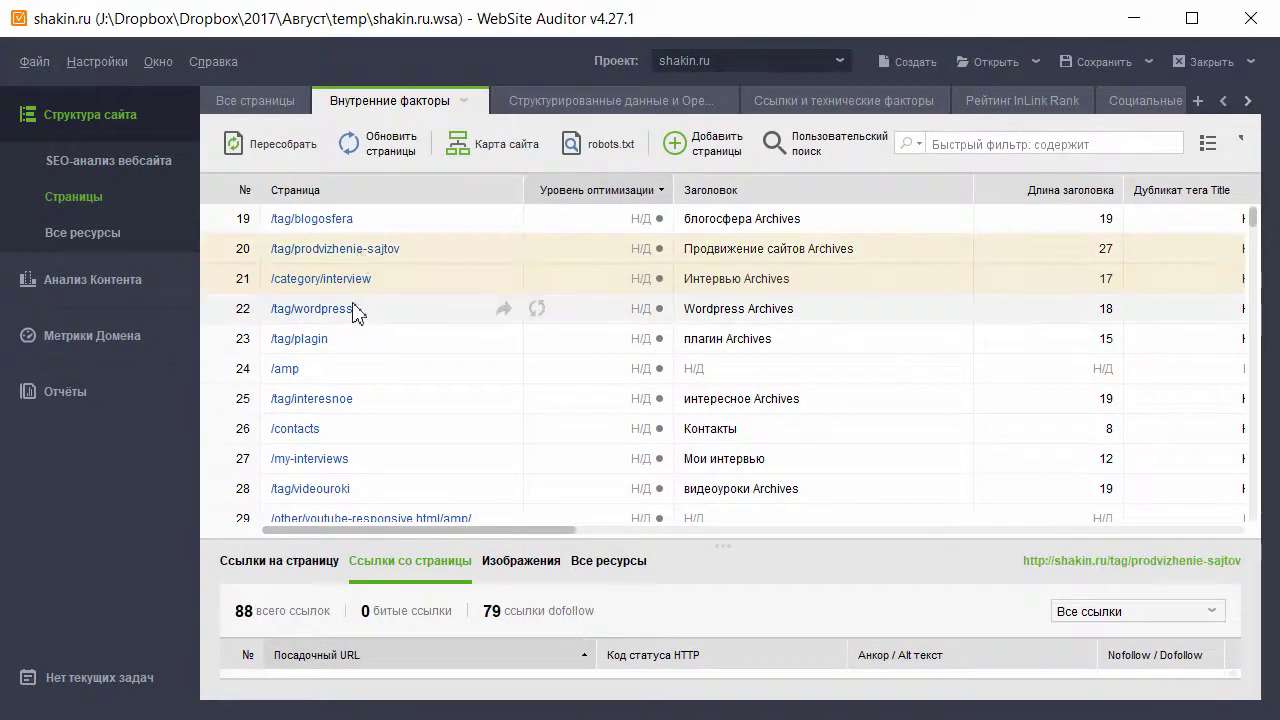
left_click(334, 344, "ctrl")
left_click(334, 314, "ctrl")
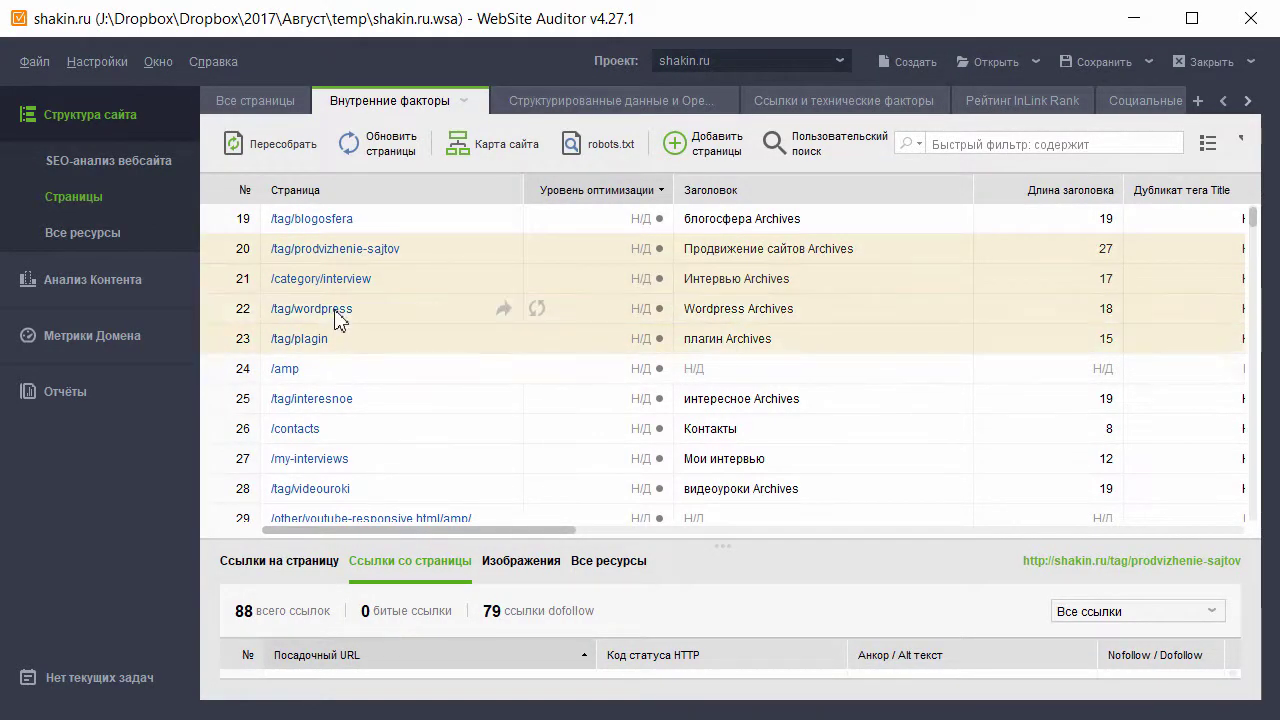
left_click(350, 401, "ctrl")
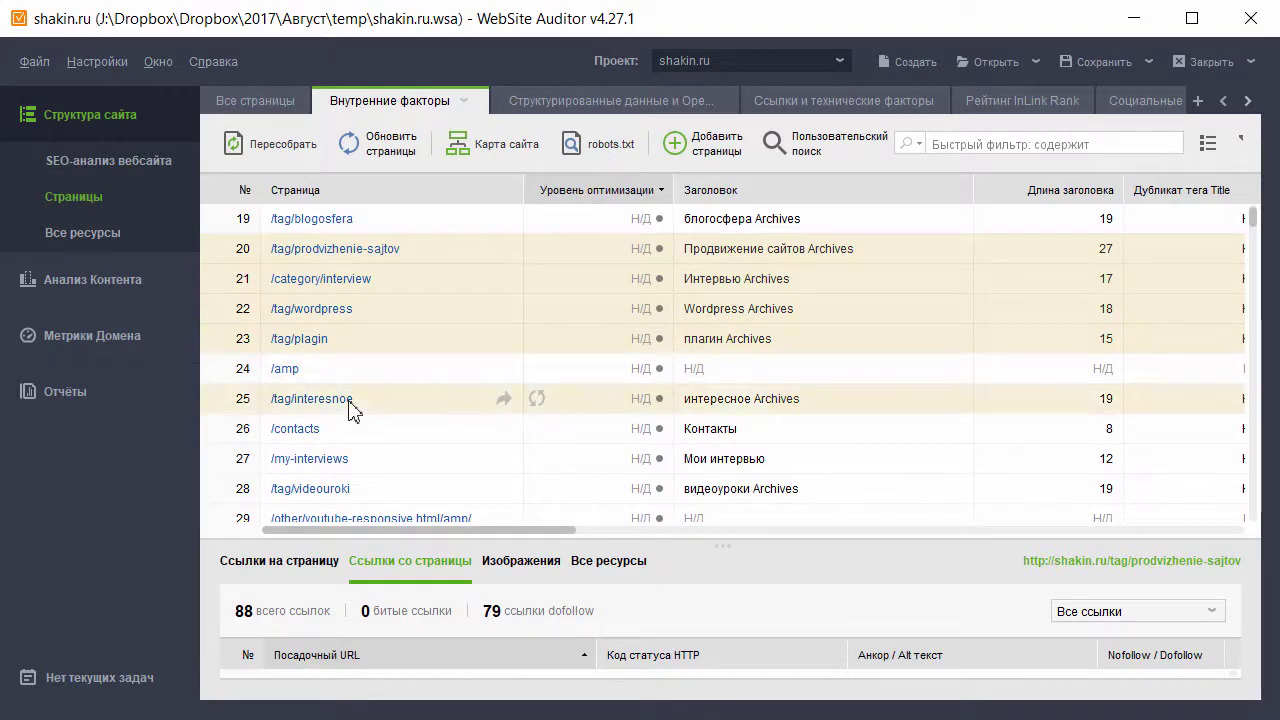
left_click(402, 155)
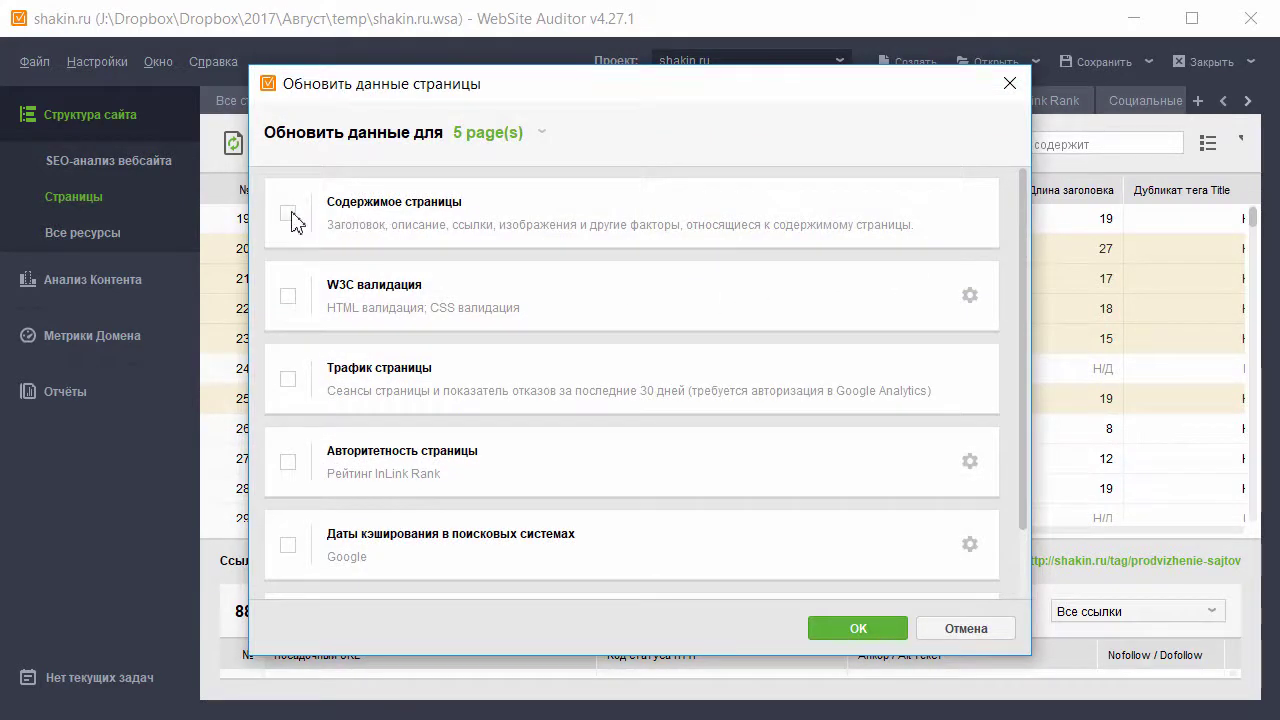
Examine which page scopes the data update can cover, keeping the selected pages.
left_click(543, 133)
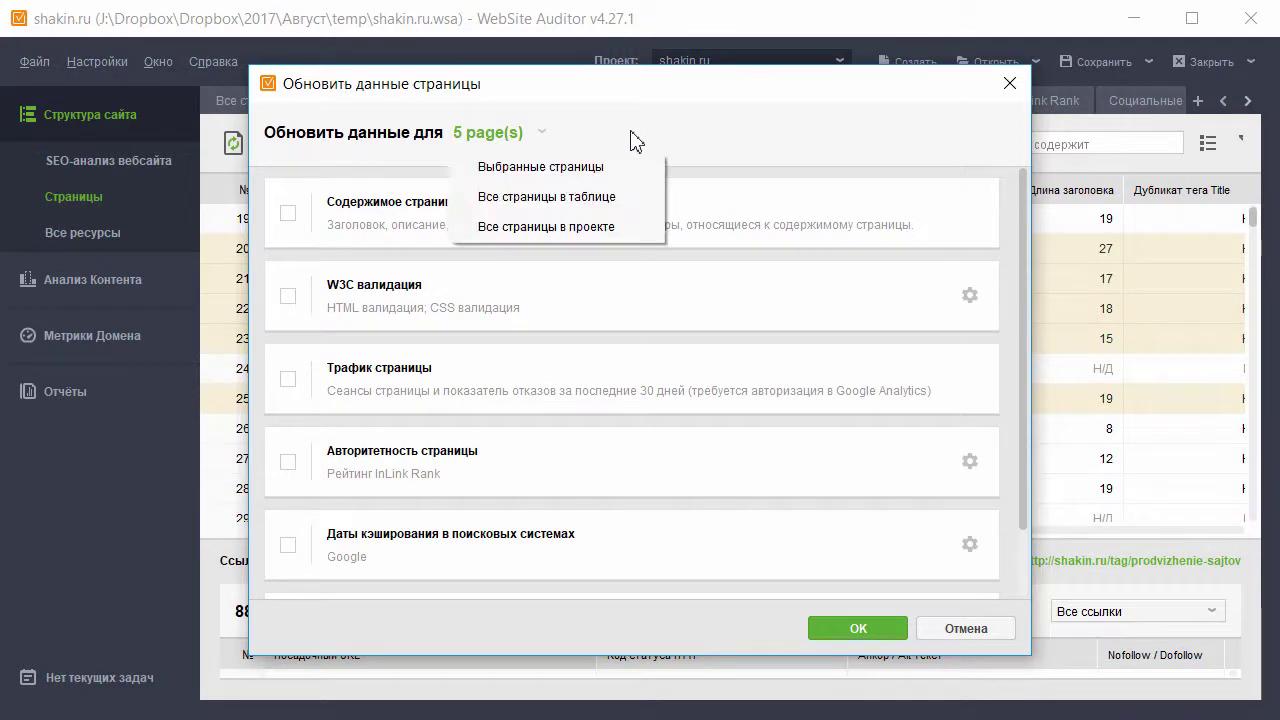
left_click(633, 140)
left_click(545, 133)
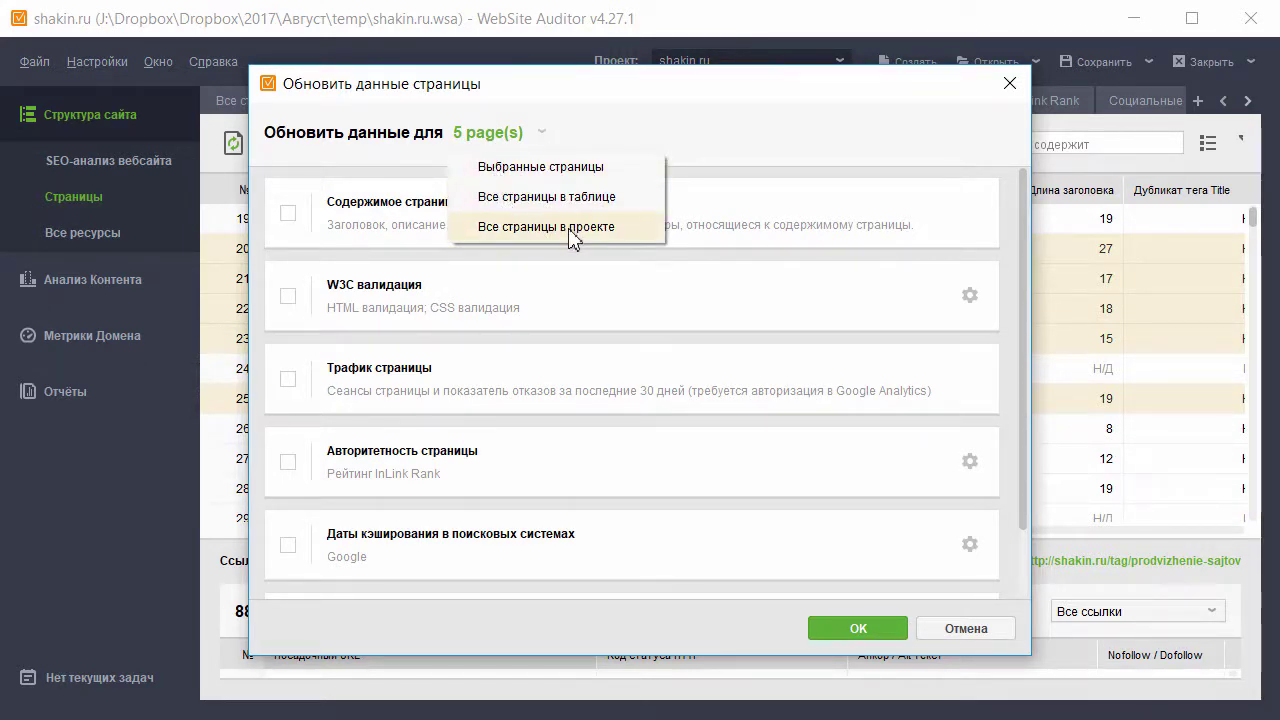
left_click(723, 160)
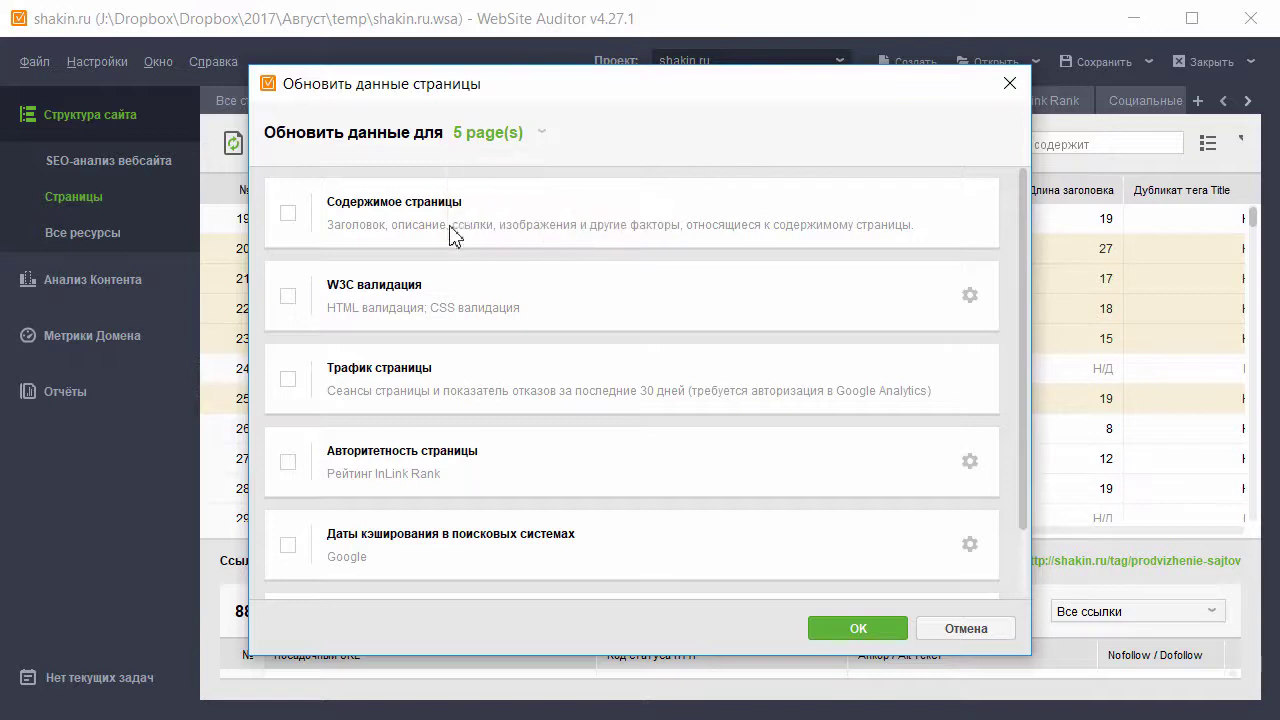
Include page traffic (Трафик страницы), page authority (Авторитетность страницы) and page content (Содержимое страницы) in the data update.
left_click(289, 380)
scroll(345, 477, "down", 1)
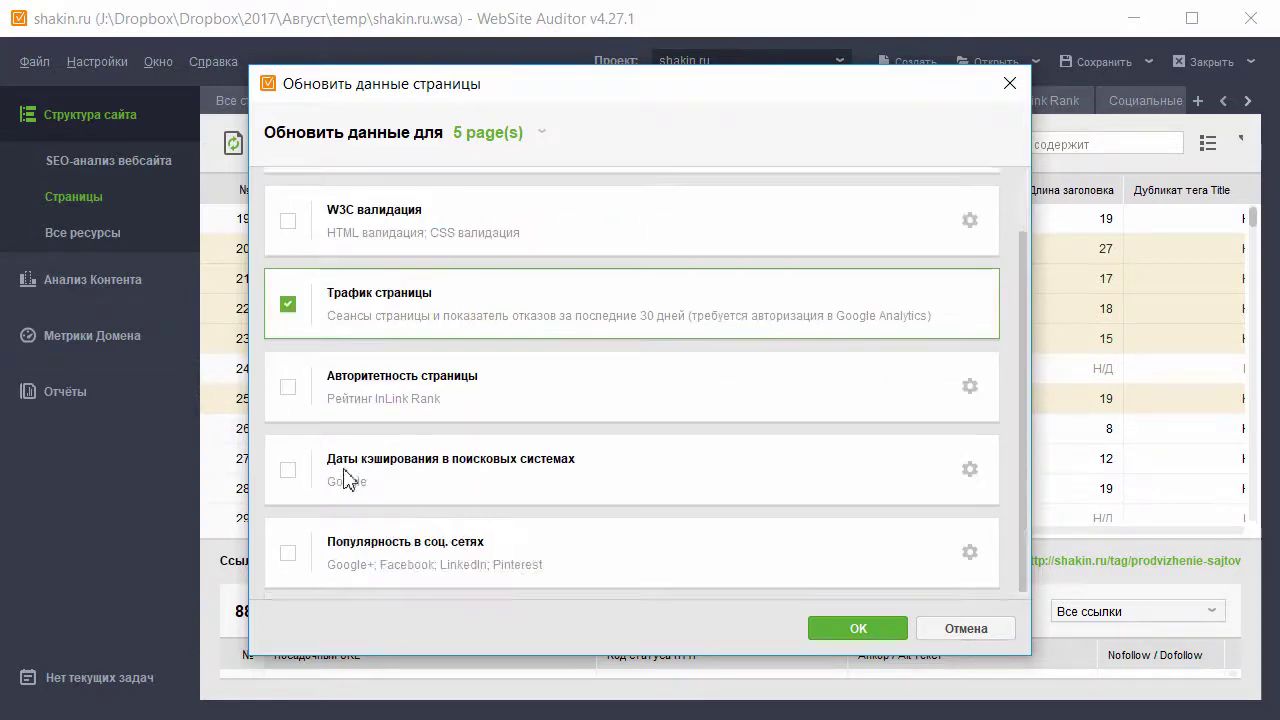
left_click(289, 389)
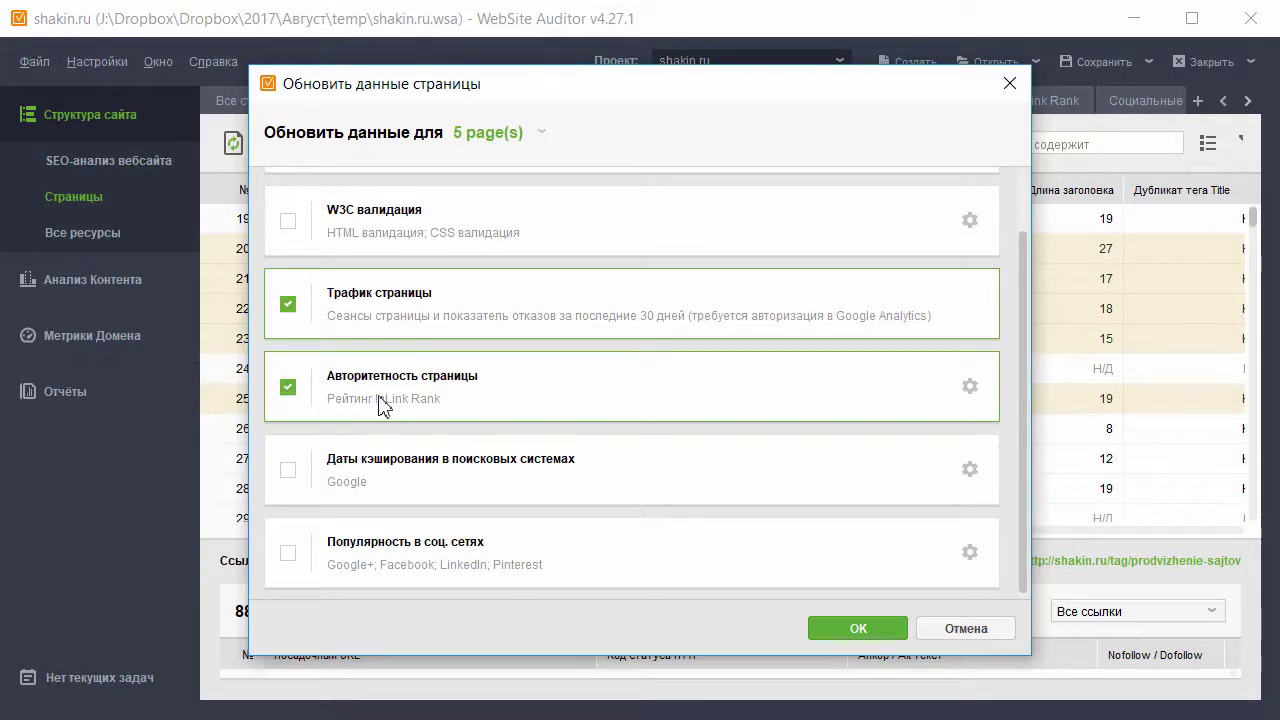
scroll(507, 432, "down", 1)
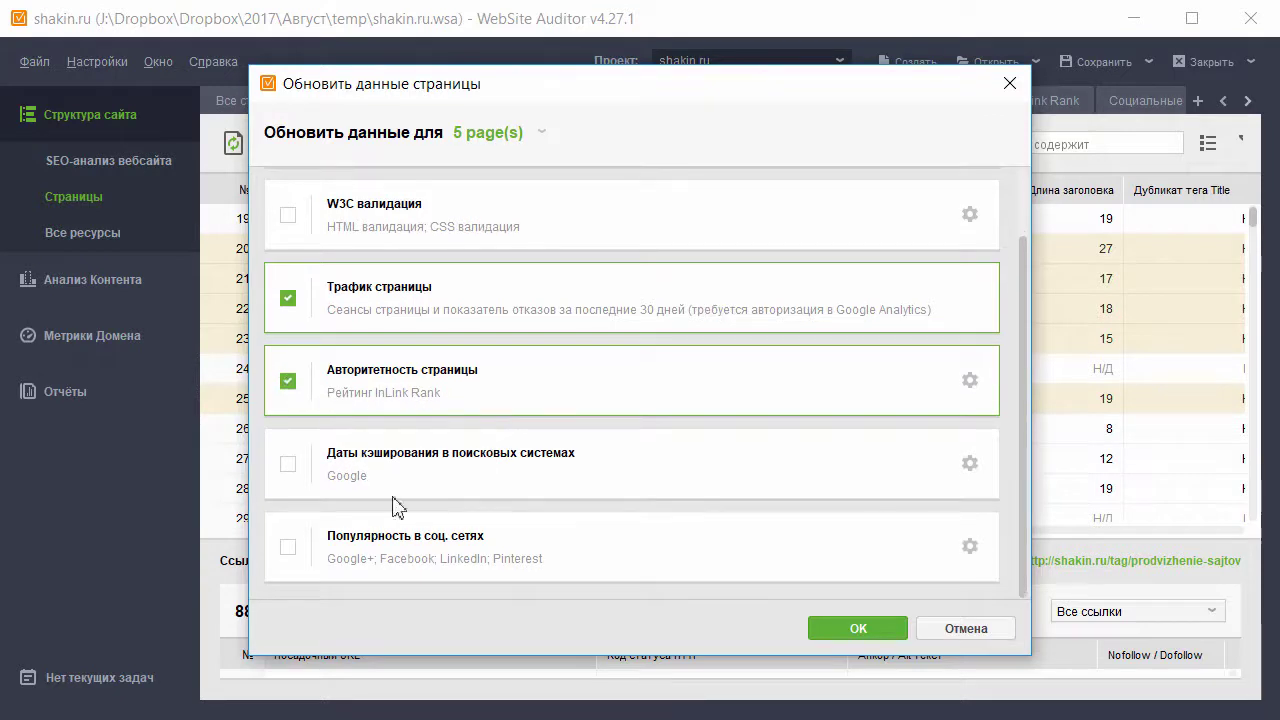
scroll(355, 455, "up", 1)
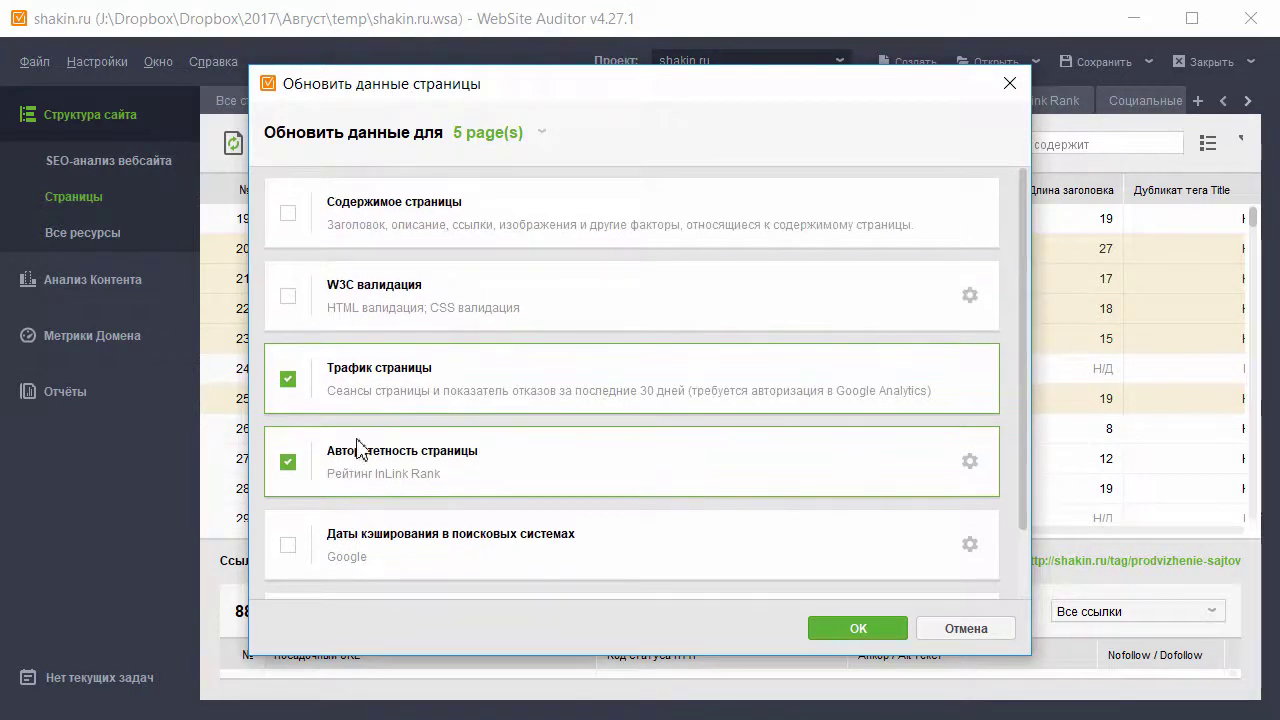
left_click(289, 216)
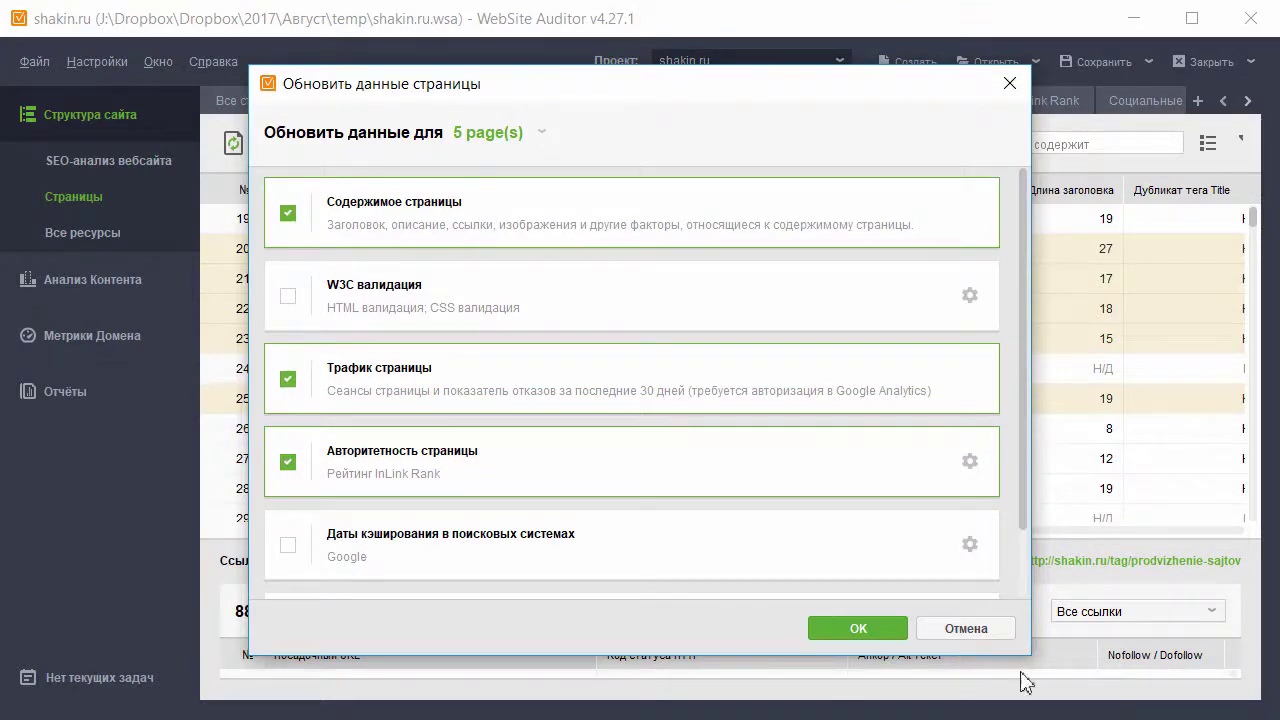
Run the configured data update for the five selected tag and category pages.
left_click(893, 636)
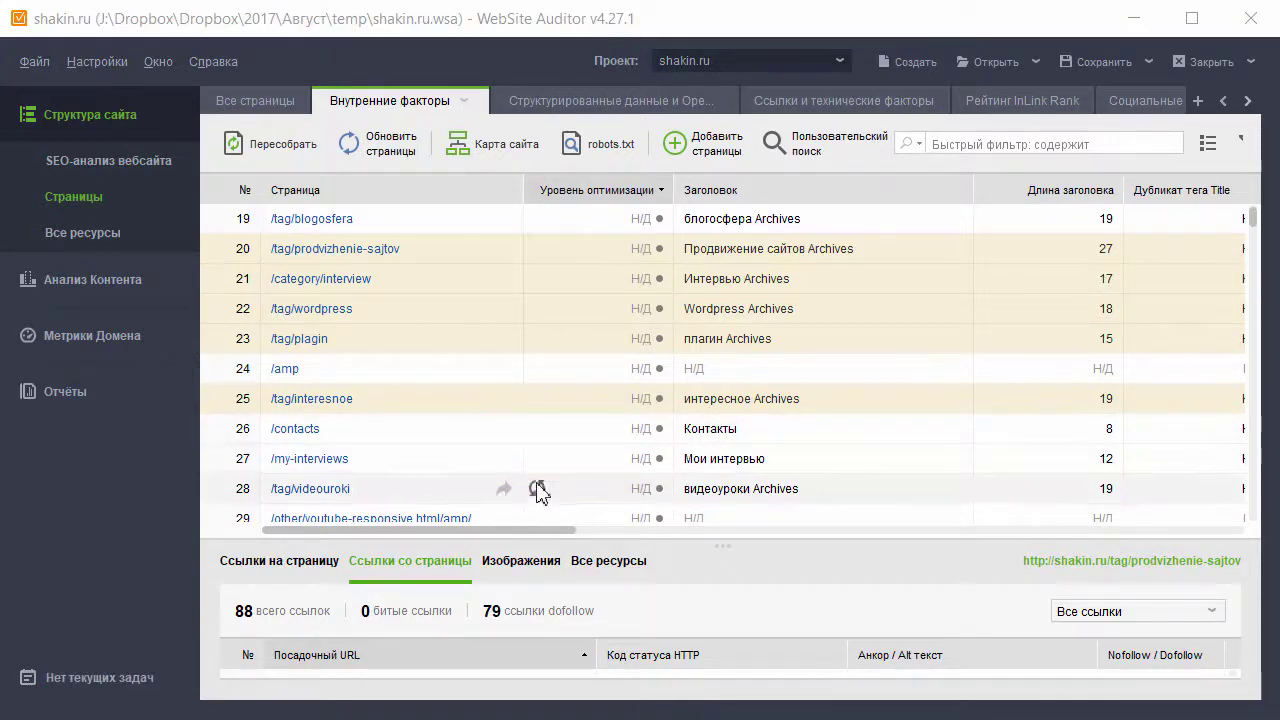
mouse_move(540, 531)
left_mouse_down()
mouse_move(896, 533)
mouse_move(517, 529)
left_mouse_up()
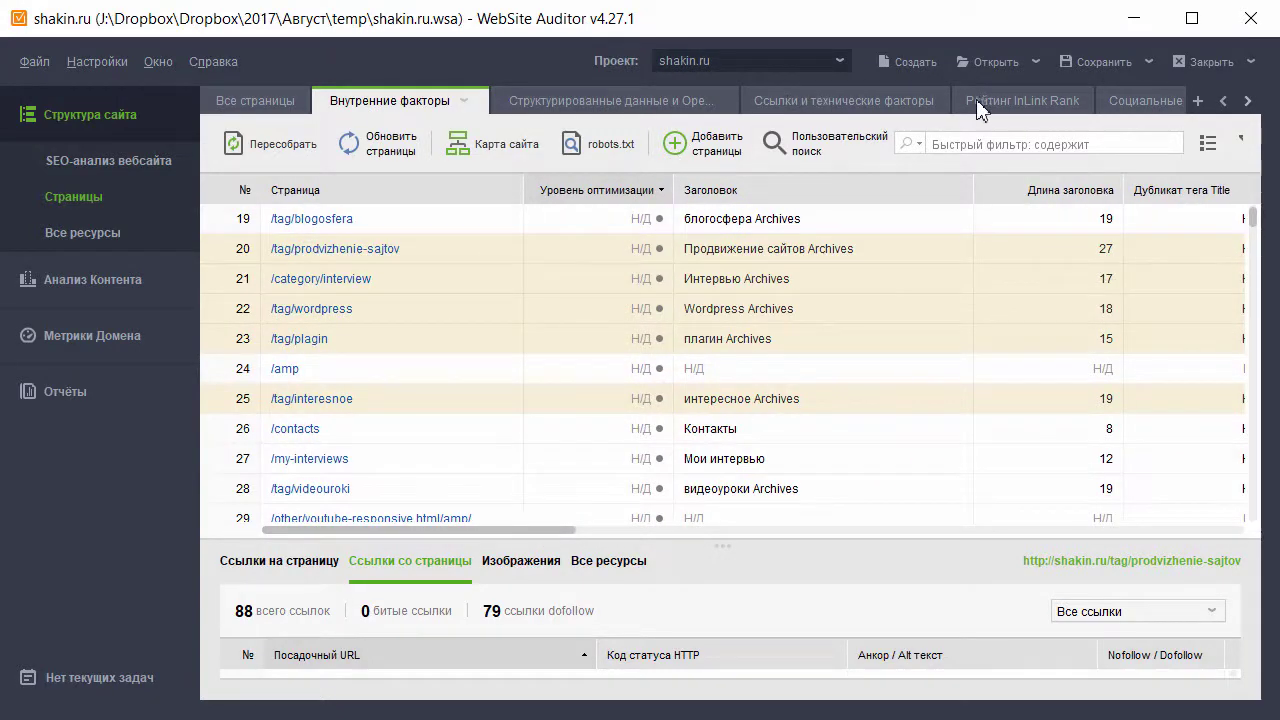
View the site pages' social network (Социальные сети) and InLink Rank data, and return to the list of all pages.
left_click(1140, 104)
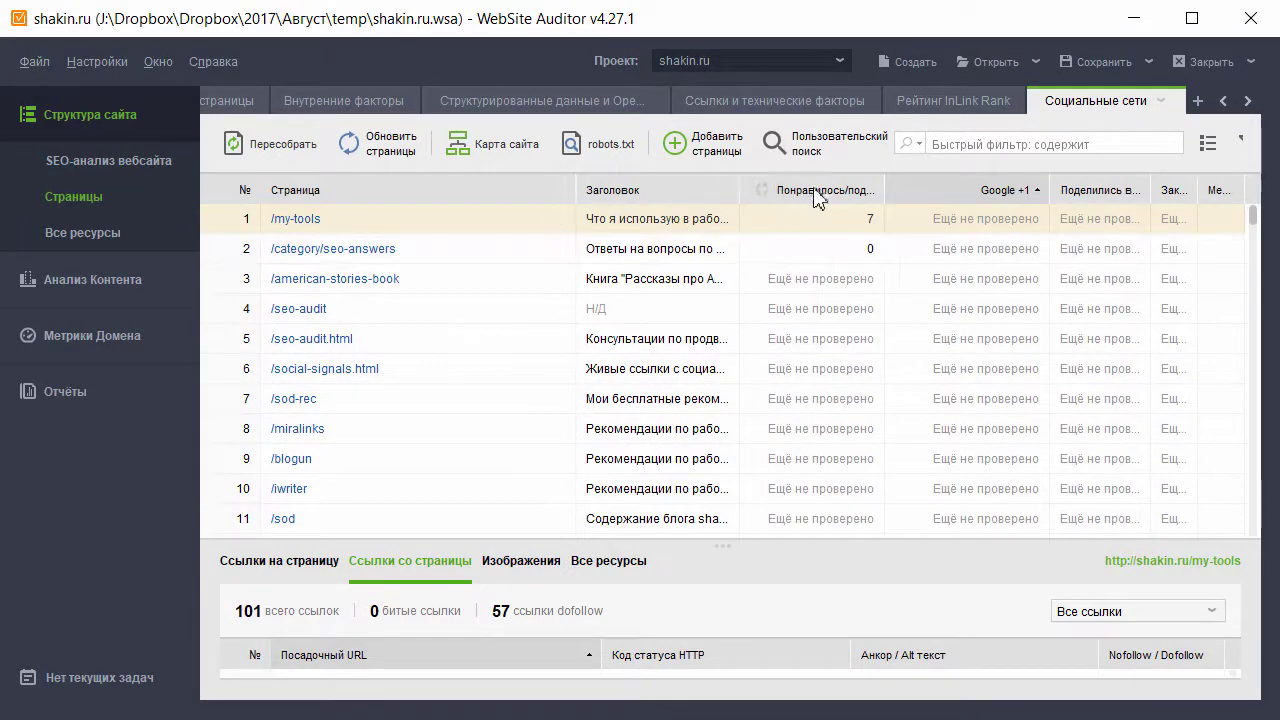
left_click(920, 108)
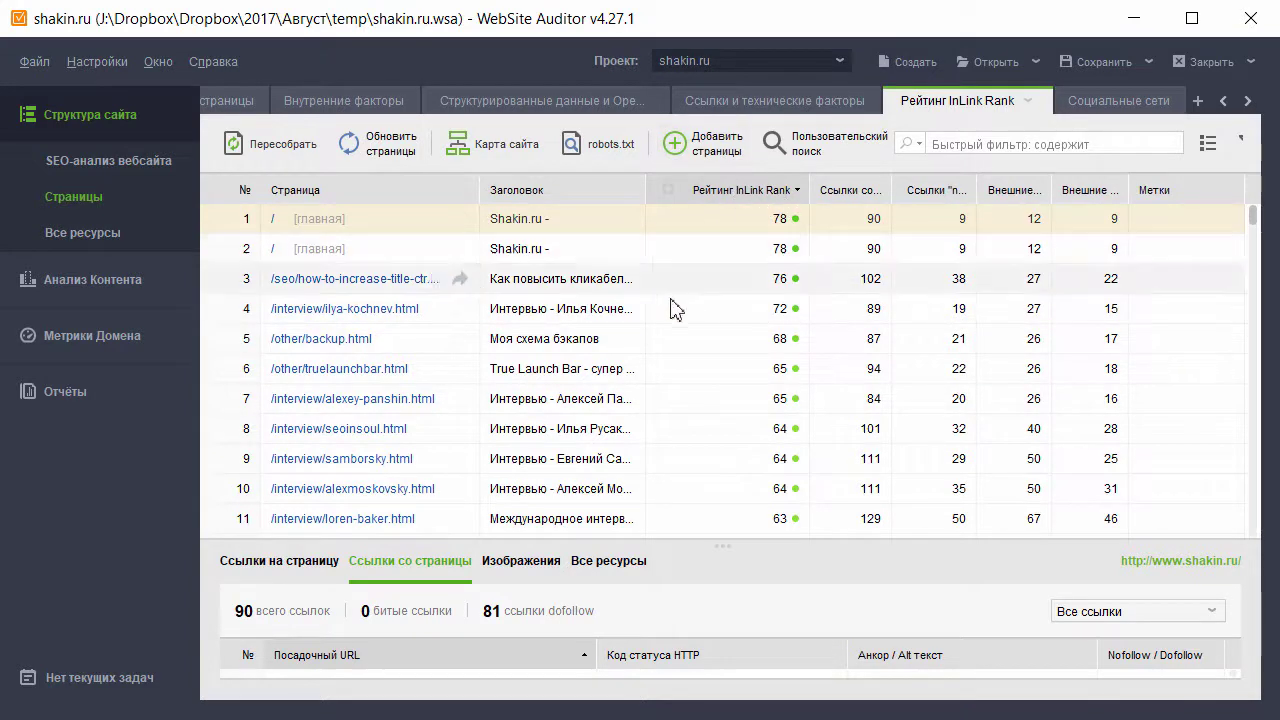
left_click(218, 103)
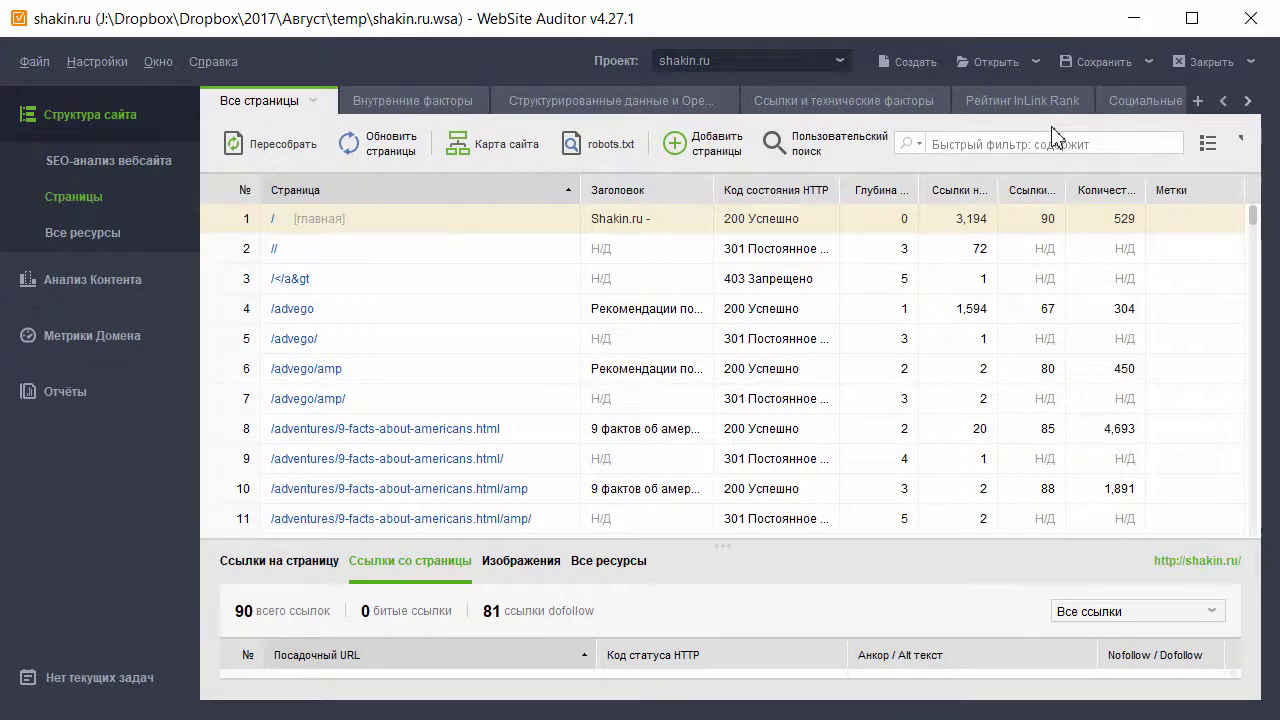
Update only the page content data (Содержимое страницы) of /adventures/9-facts-about-americans.html.
left_click(890, 340)
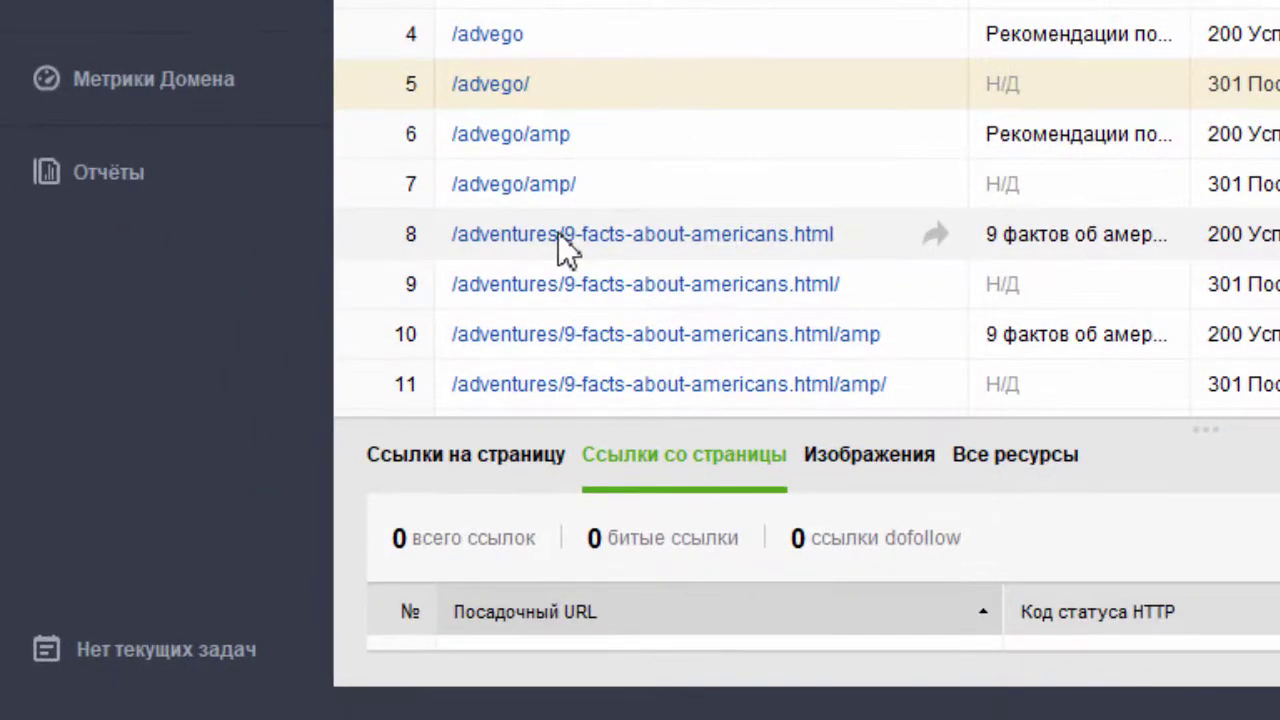
right_click(558, 234)
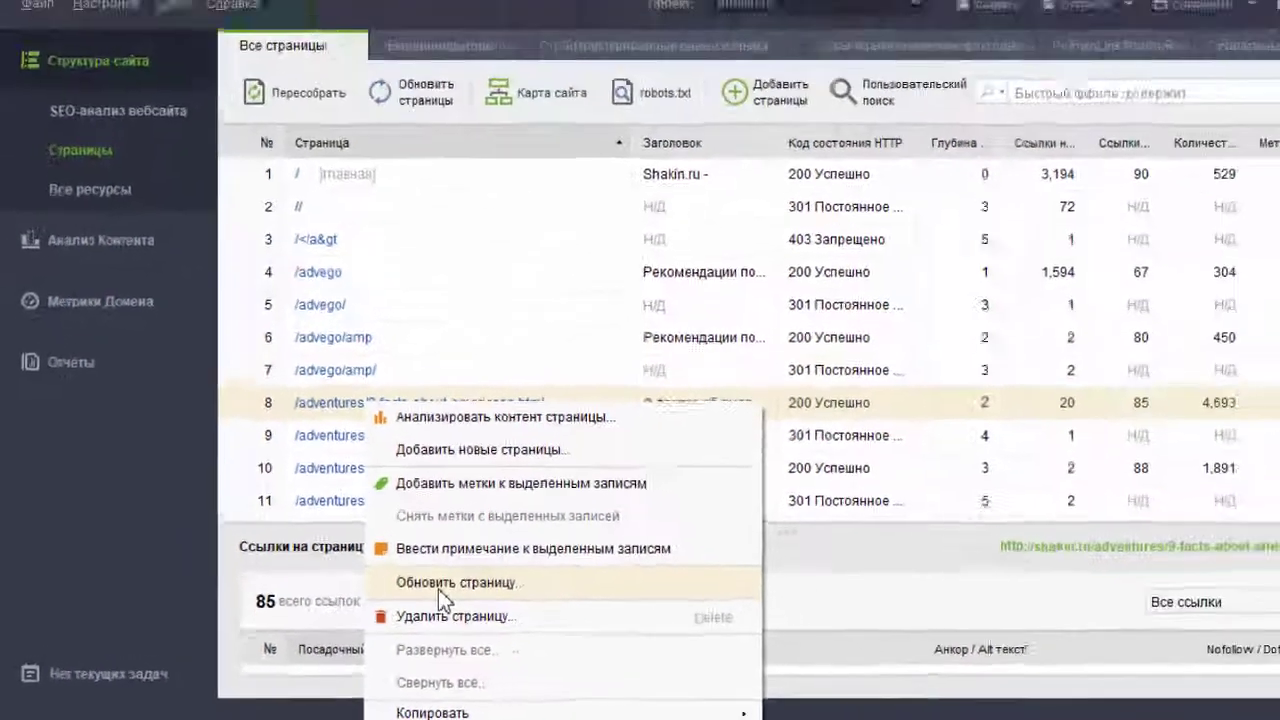
left_click(671, 519)
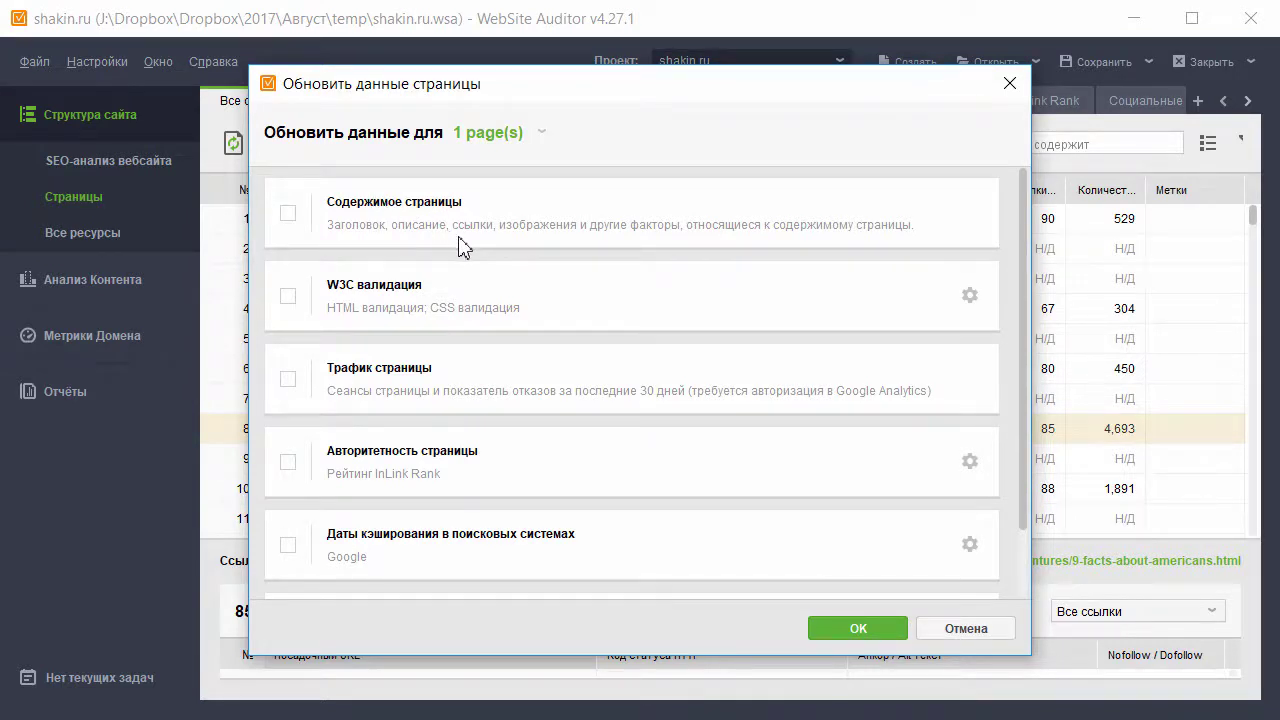
scroll(460, 245, "down", 1)
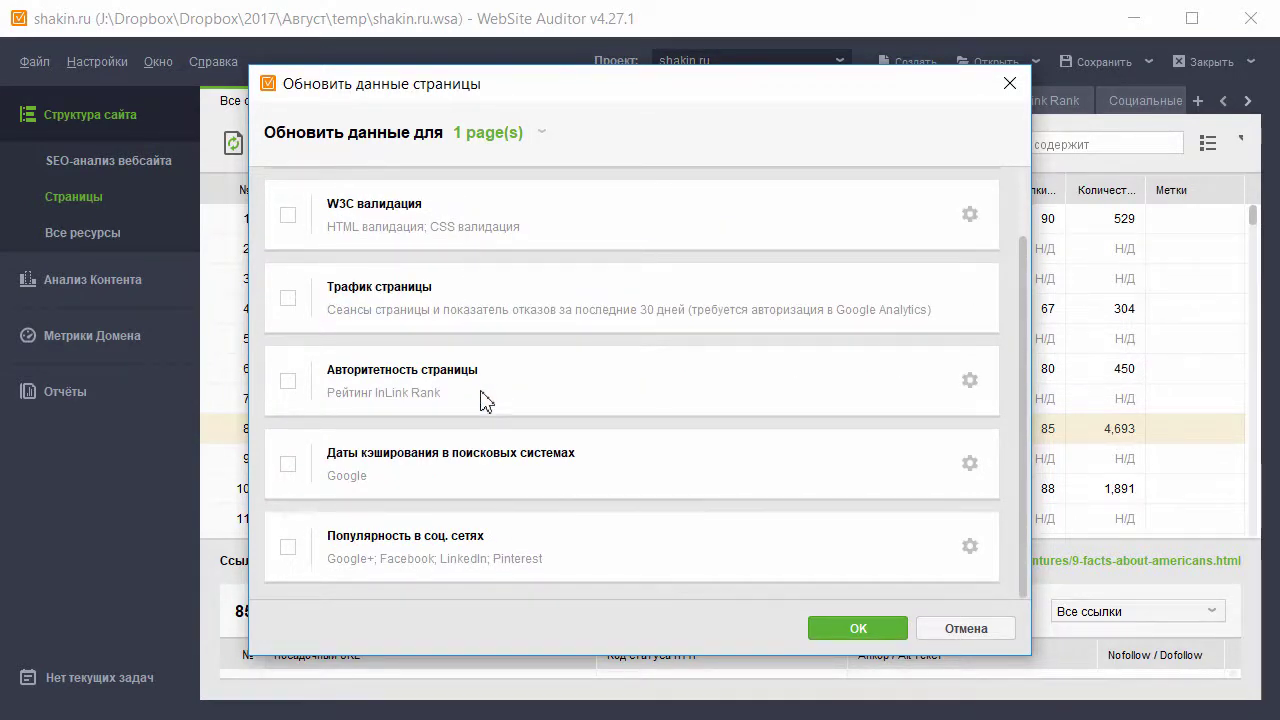
scroll(652, 455, "up", 1)
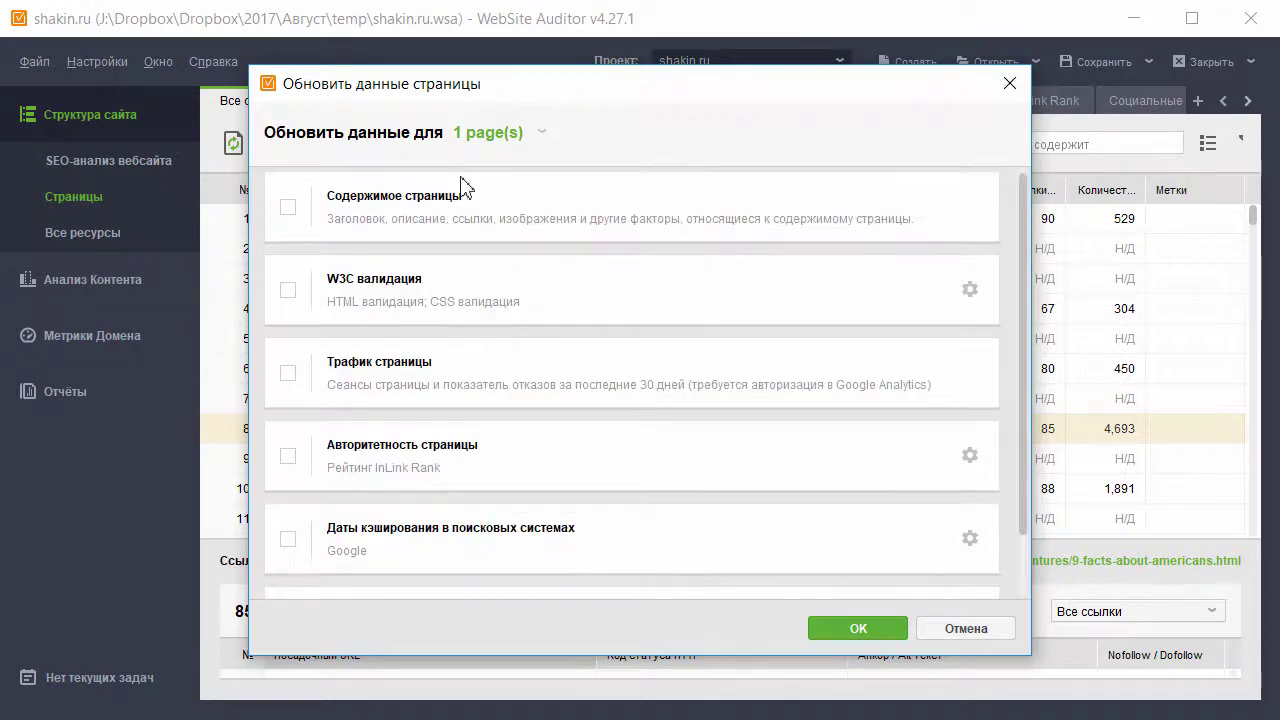
left_click(289, 207)
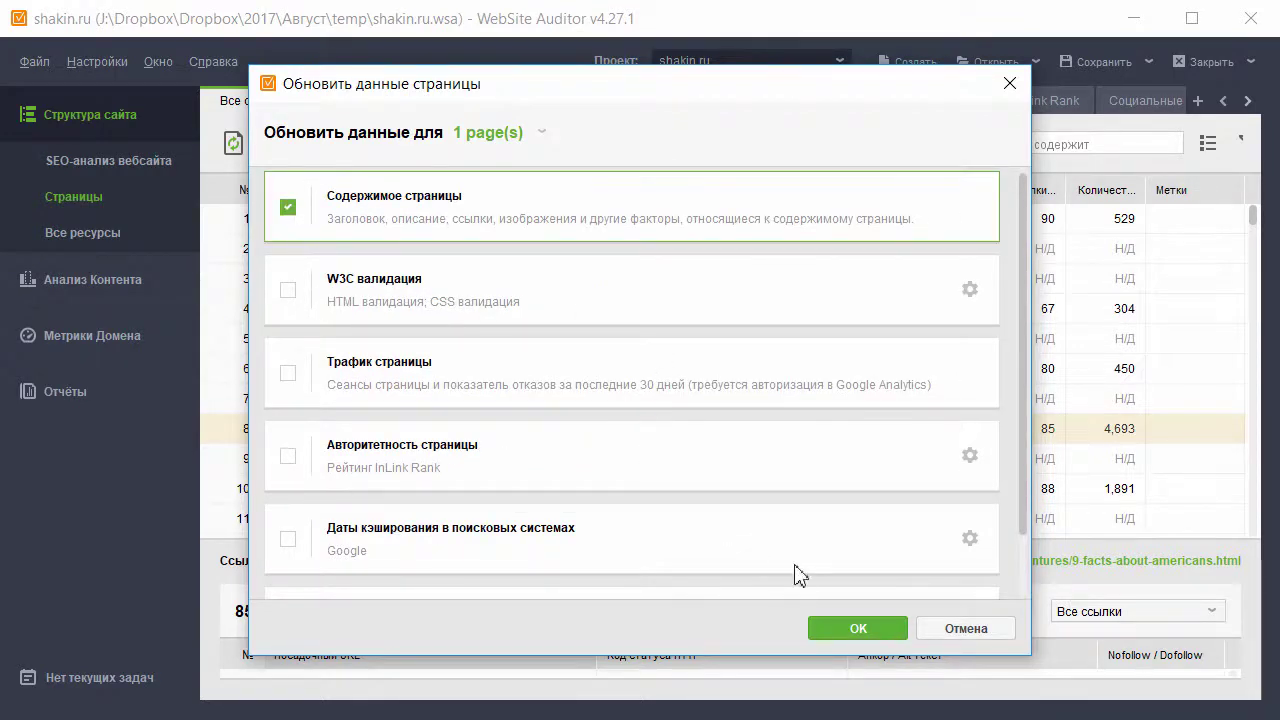
left_click(866, 629)
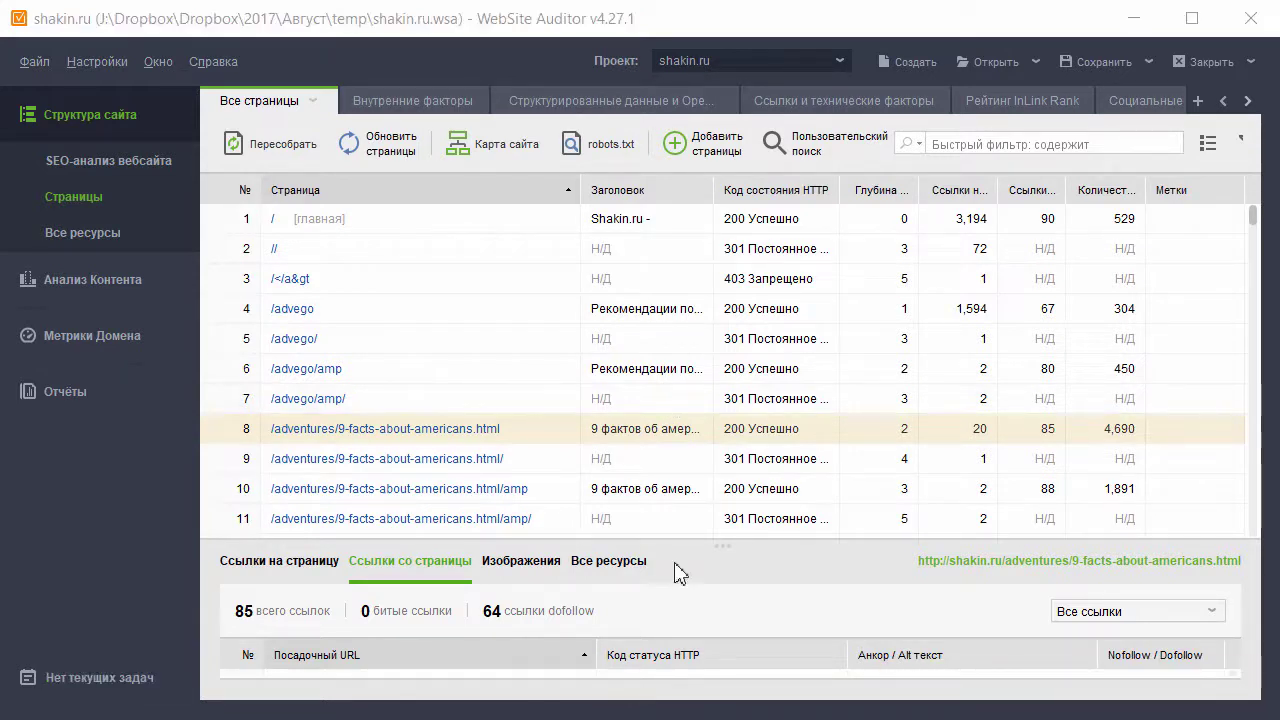
In a new data update of /adventures/9-facts-about-americans.html, add Twitter to the social popularity factors and exclude LinkedIn and Pinterest.
right_click(433, 440)
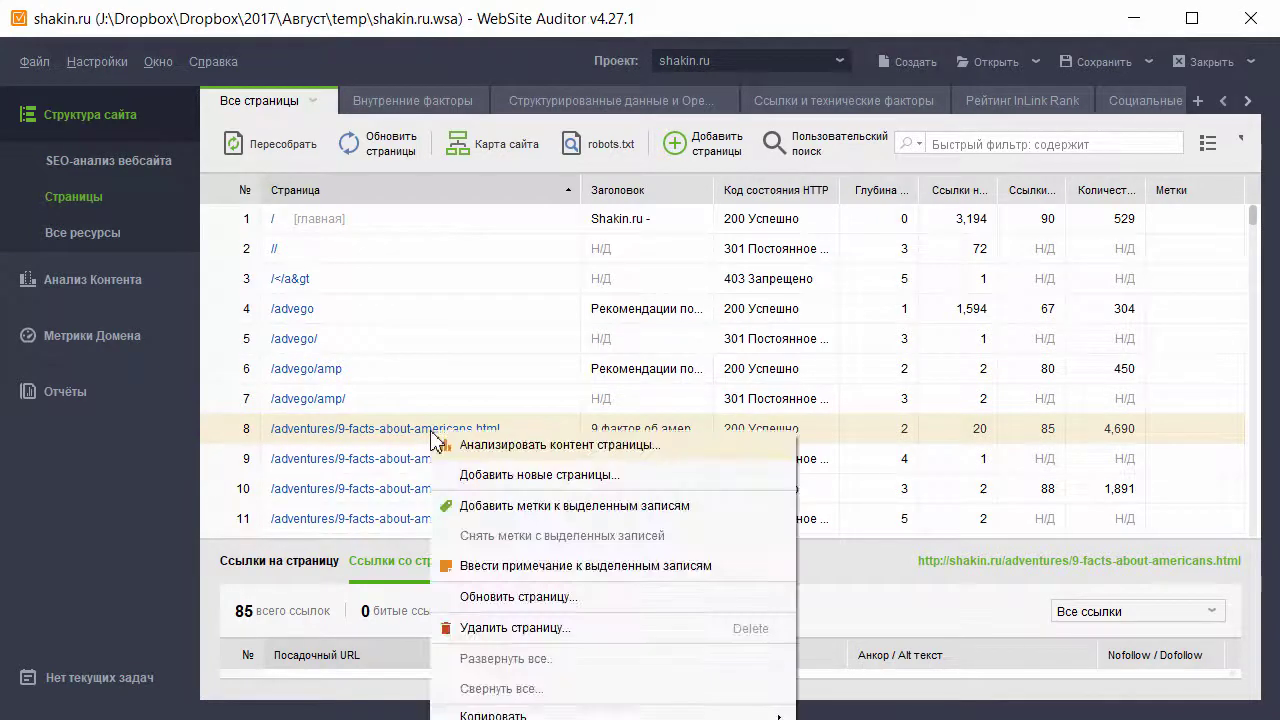
left_click(506, 600)
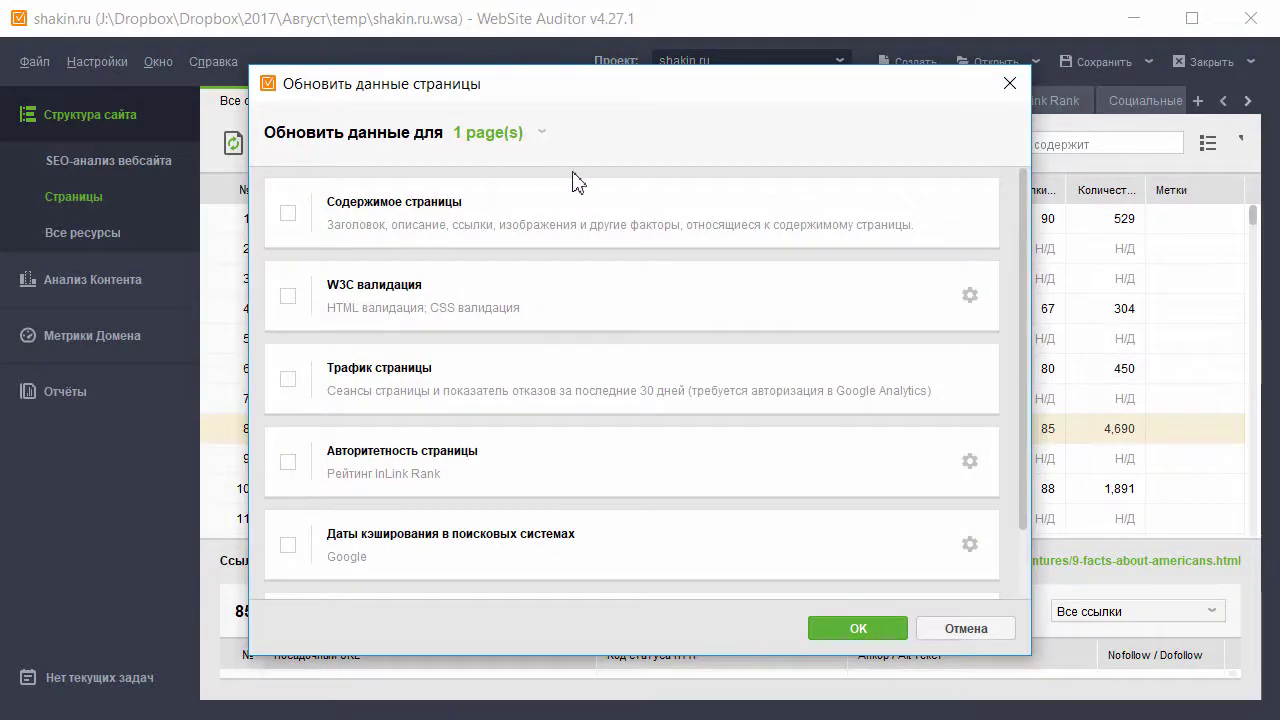
scroll(660, 451, "down", 1)
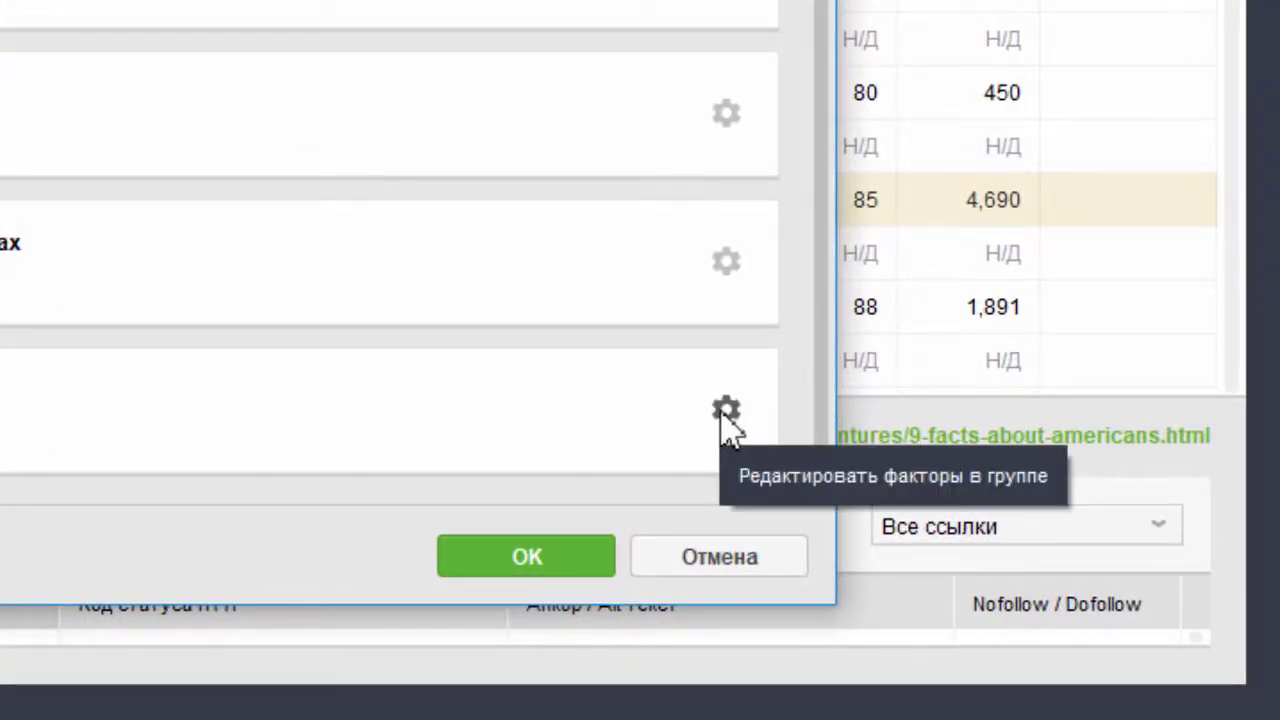
left_click(727, 411)
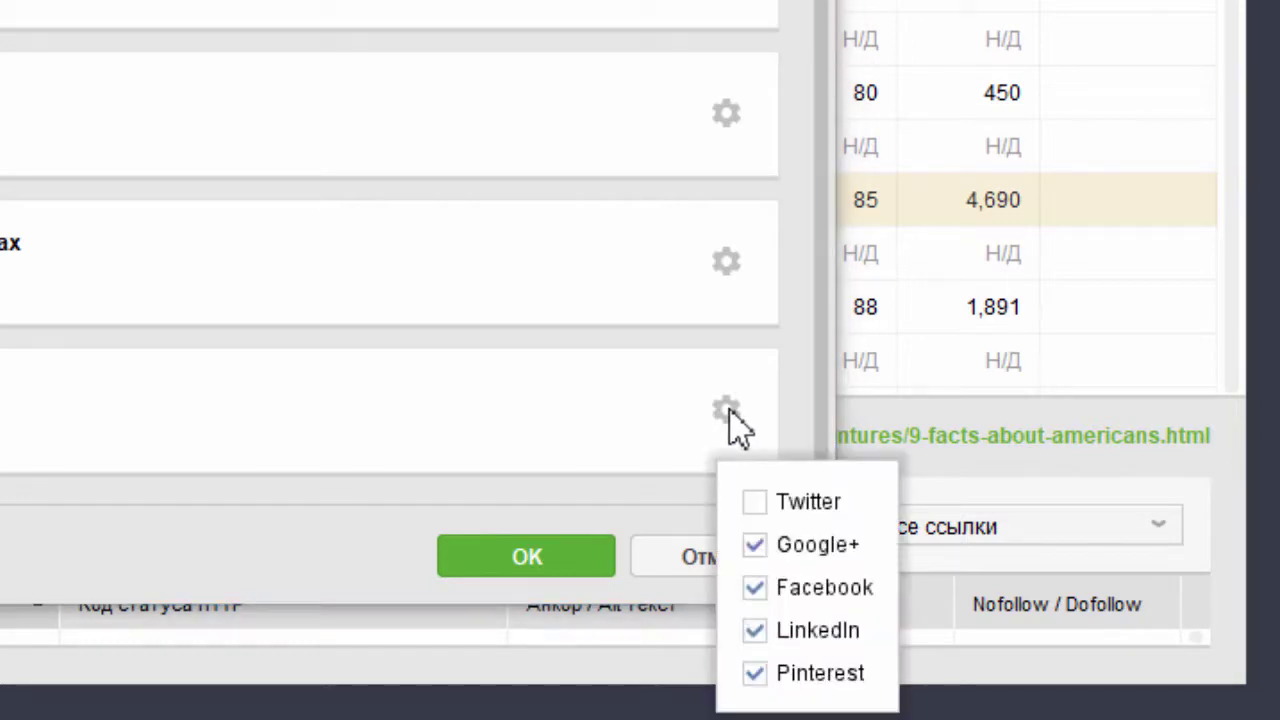
left_click(757, 506)
left_click(755, 672)
left_click(755, 630)
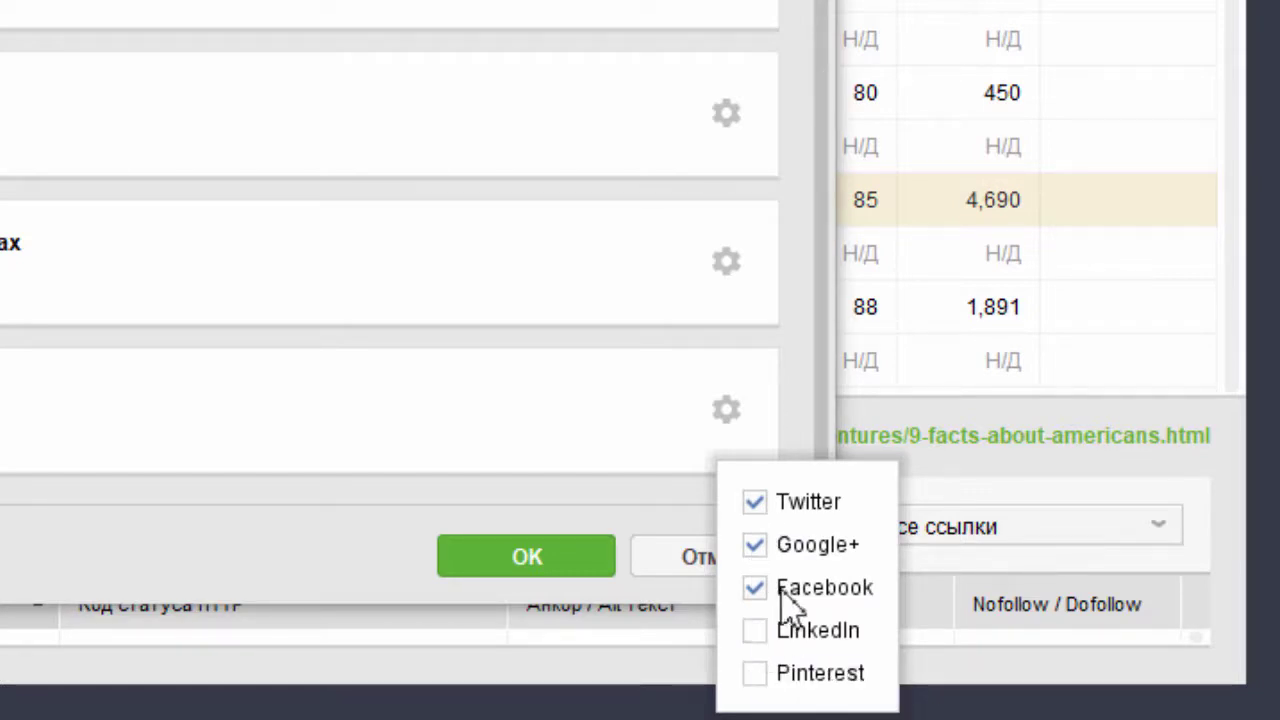
left_click(674, 506)
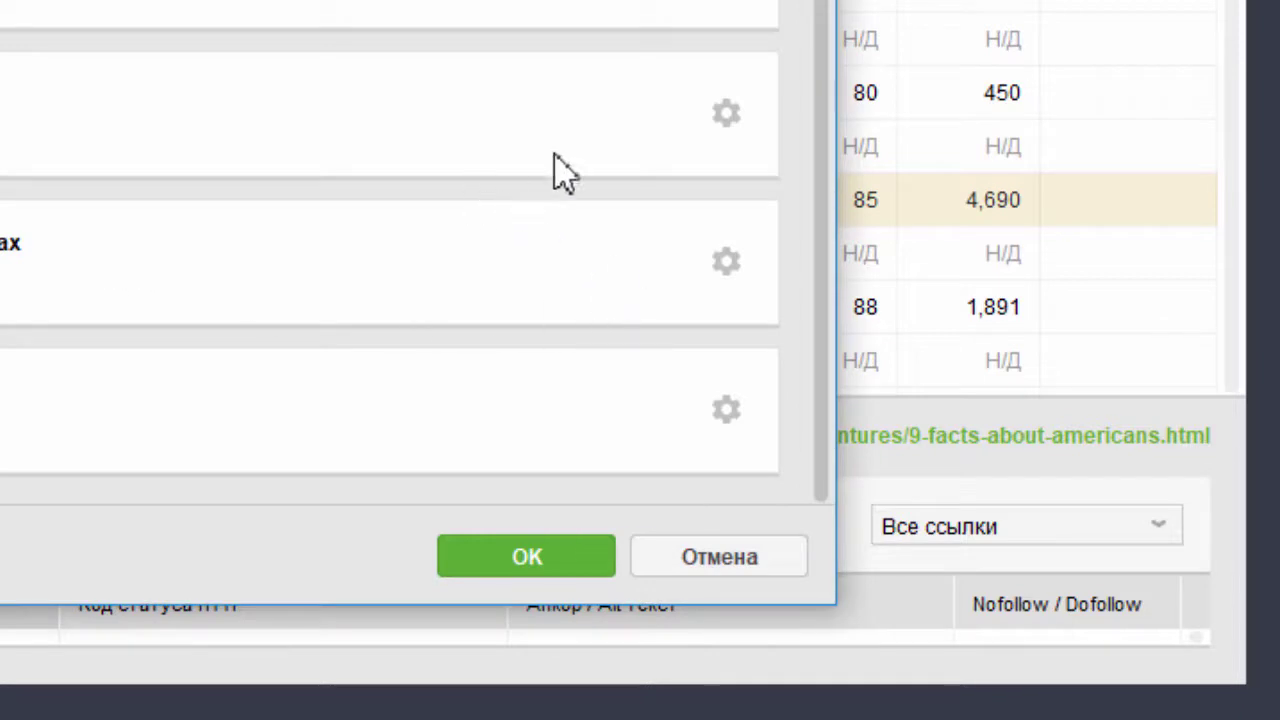
Review the page authority (Авторитетность страницы) factors and the available data groups, keeping them as they are, and confirm the page update.
left_click(724, 118)
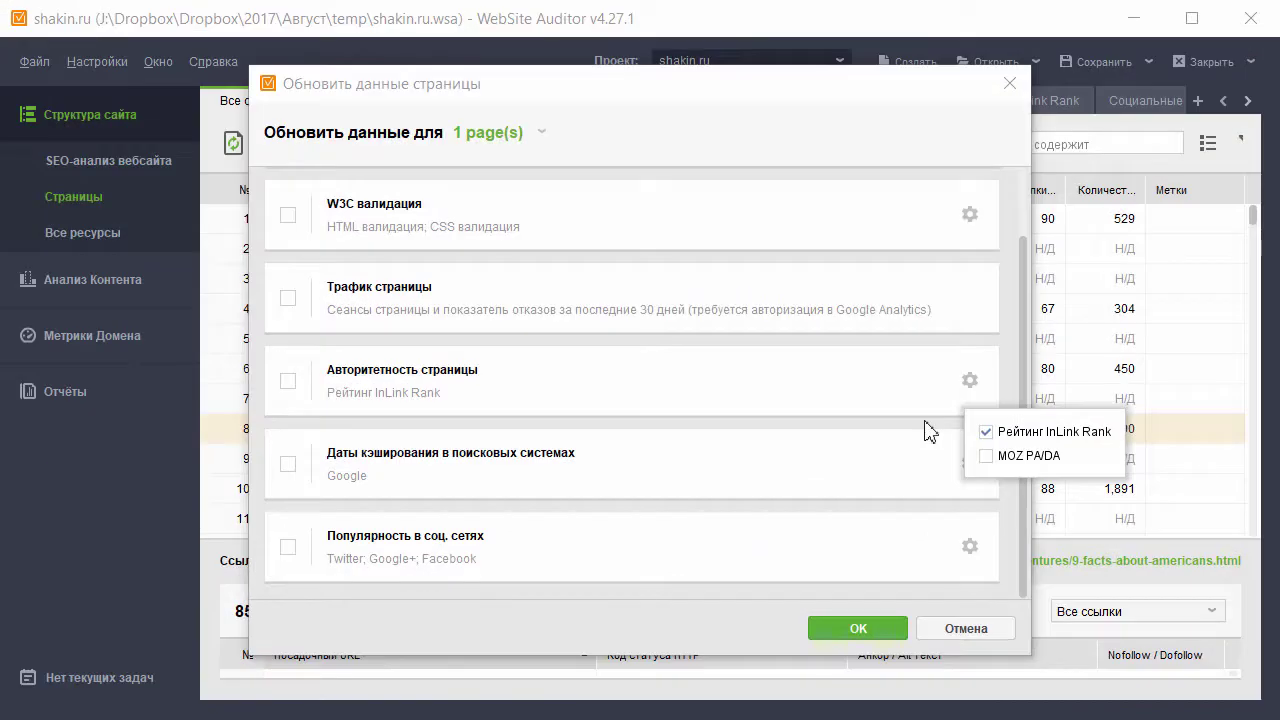
left_click(647, 203)
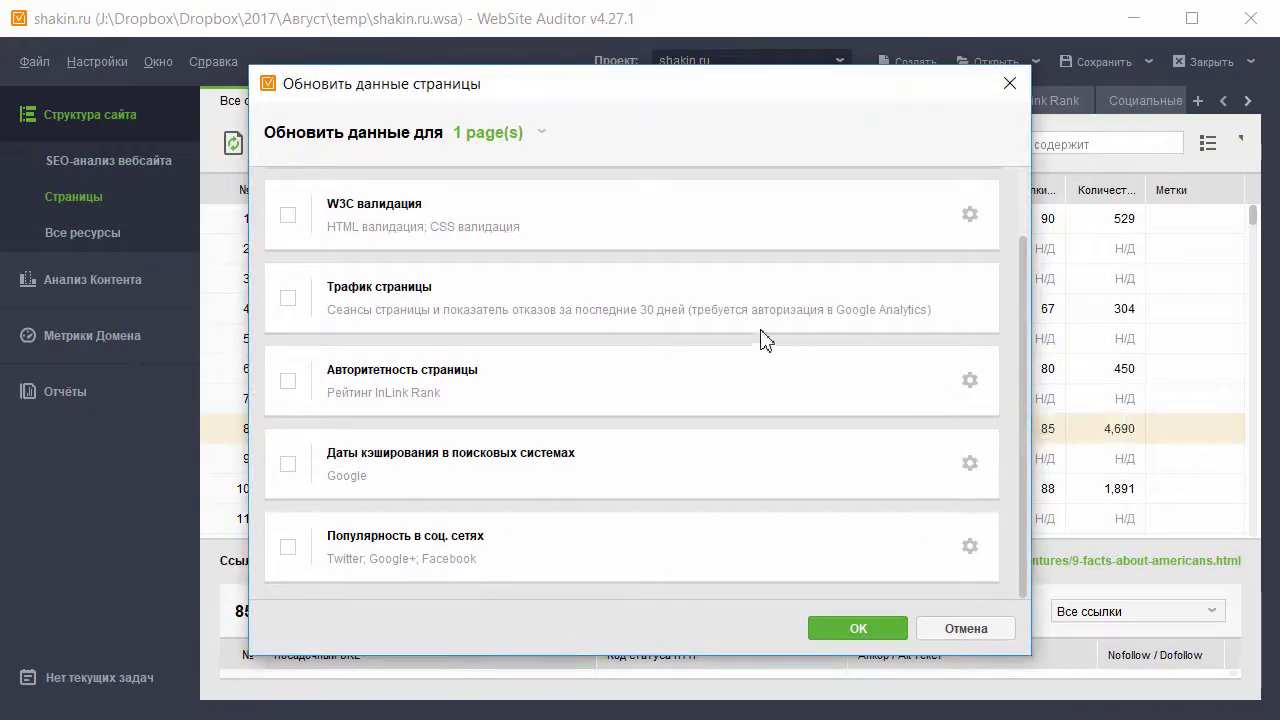
scroll(760, 343, "up", 1)
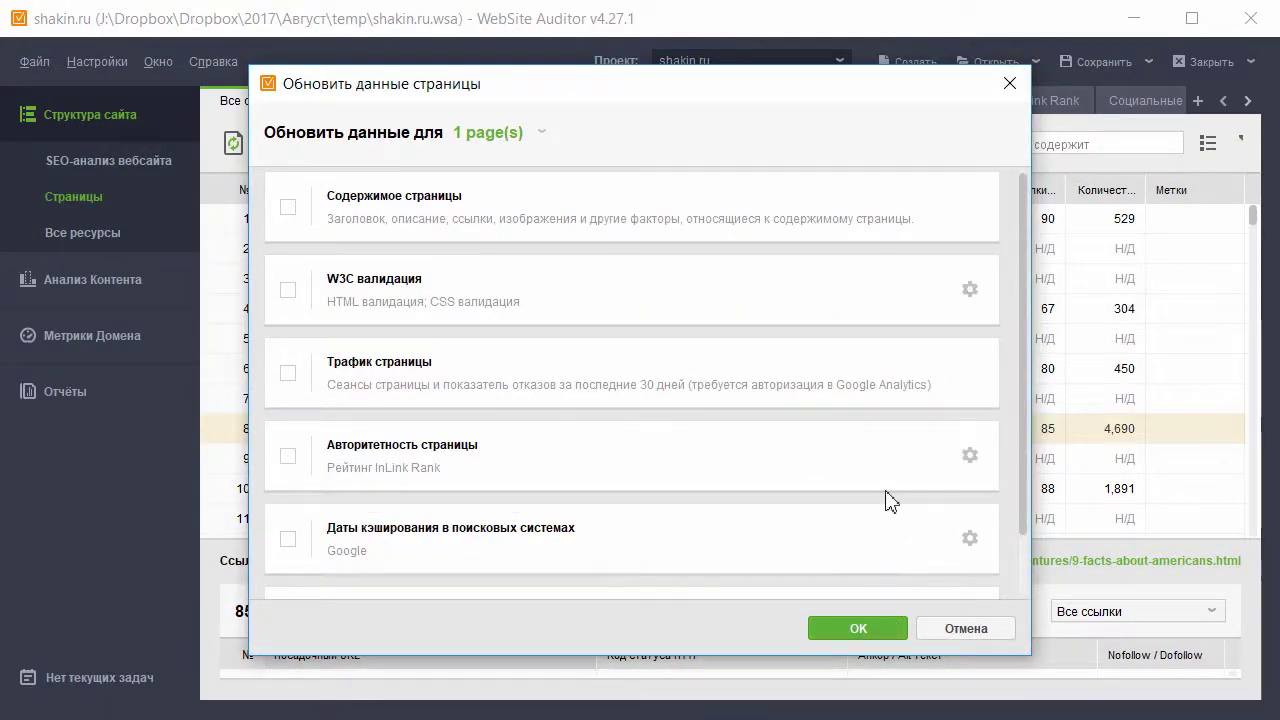
left_click_drag(1020, 462, 1025, 537)
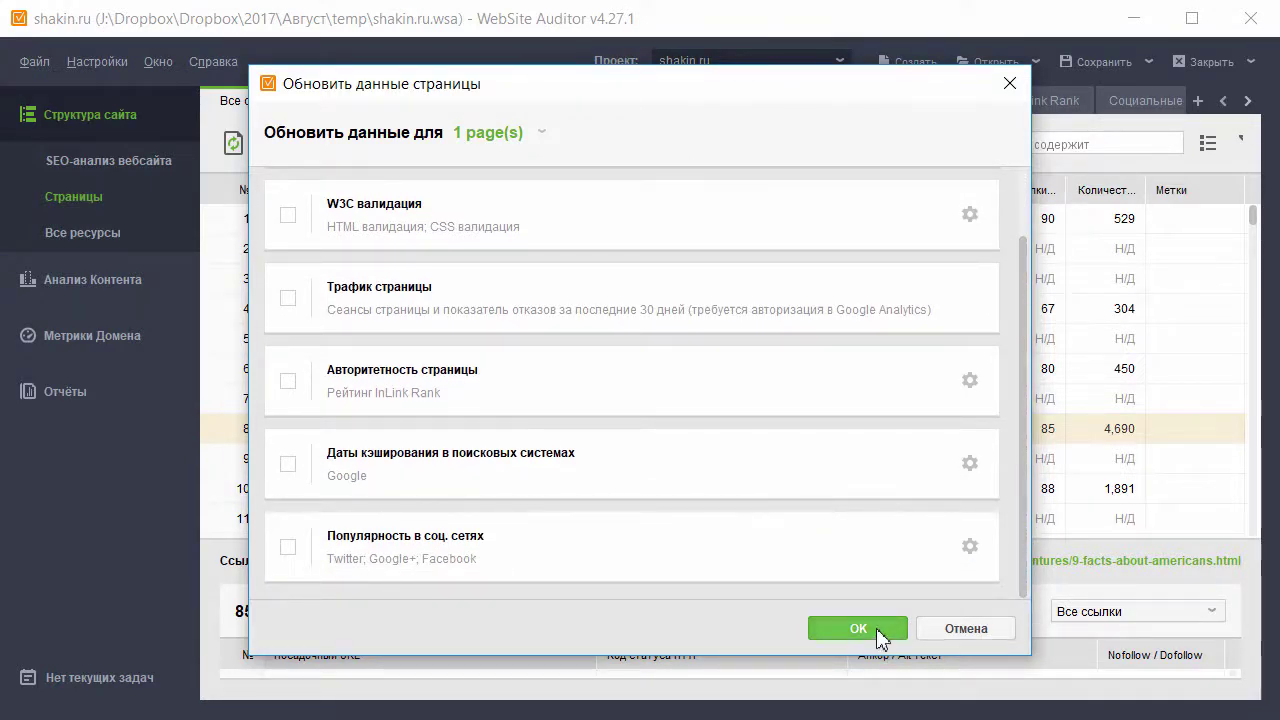
left_click(860, 630)
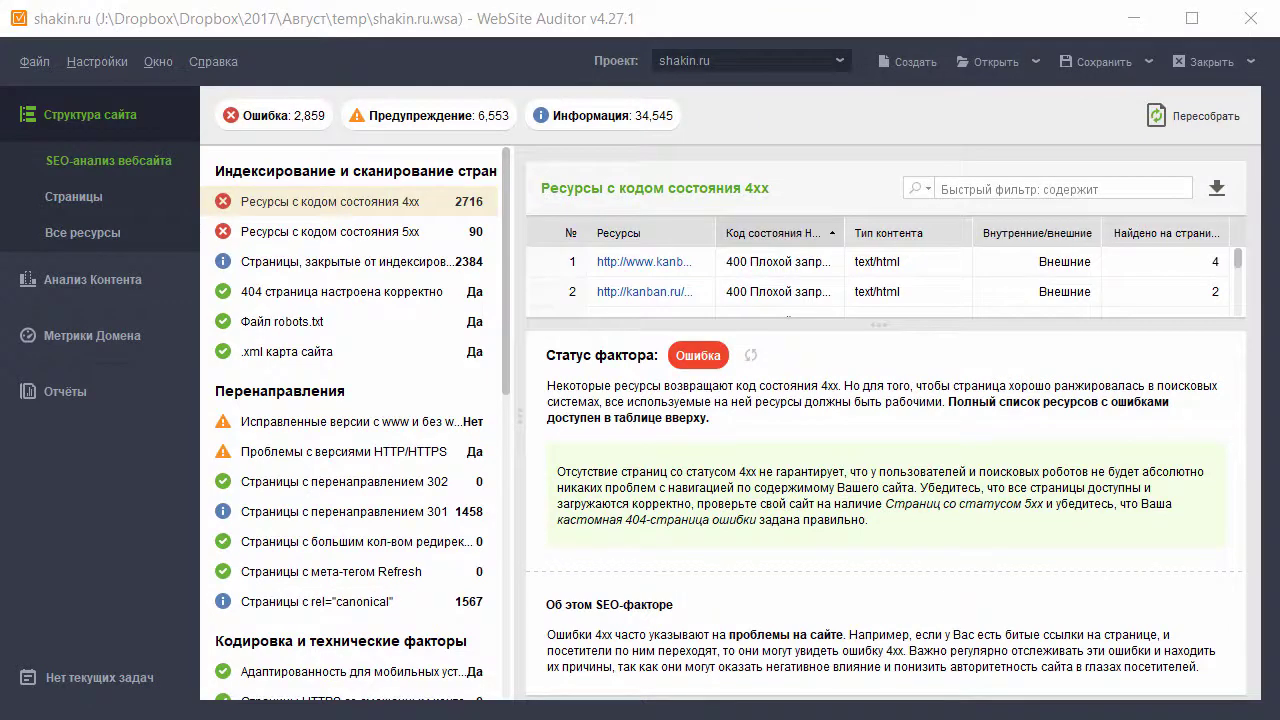